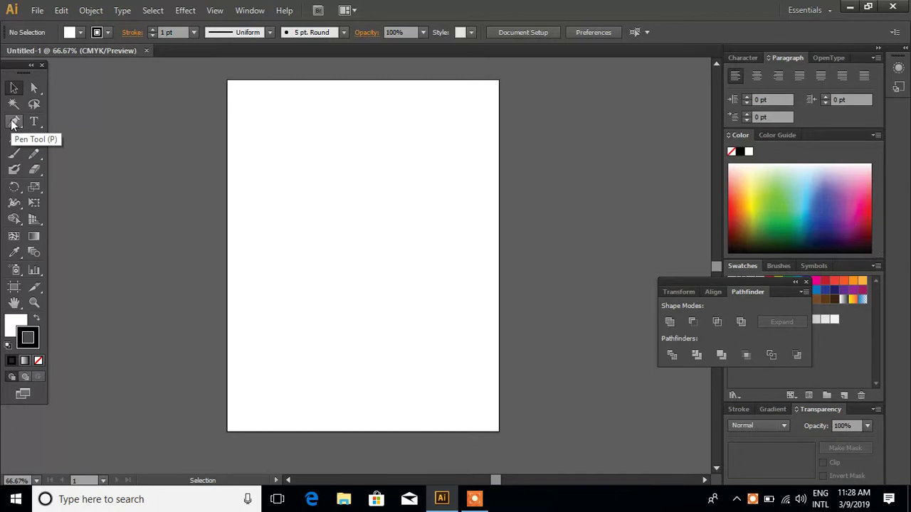
Place the image file download.png from the Desktop folder into the document.
left_click(37, 11)
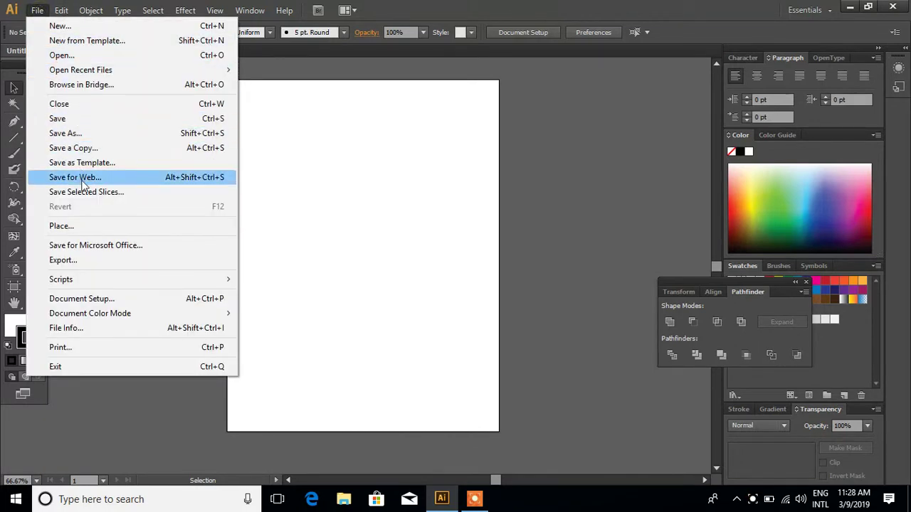
left_click(83, 226)
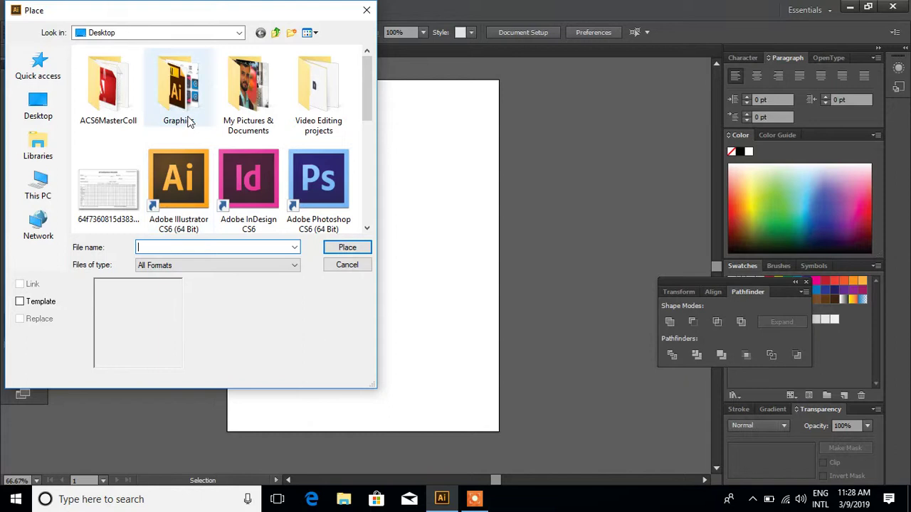
left_click(55, 118)
scroll(330, 132, "down", 5)
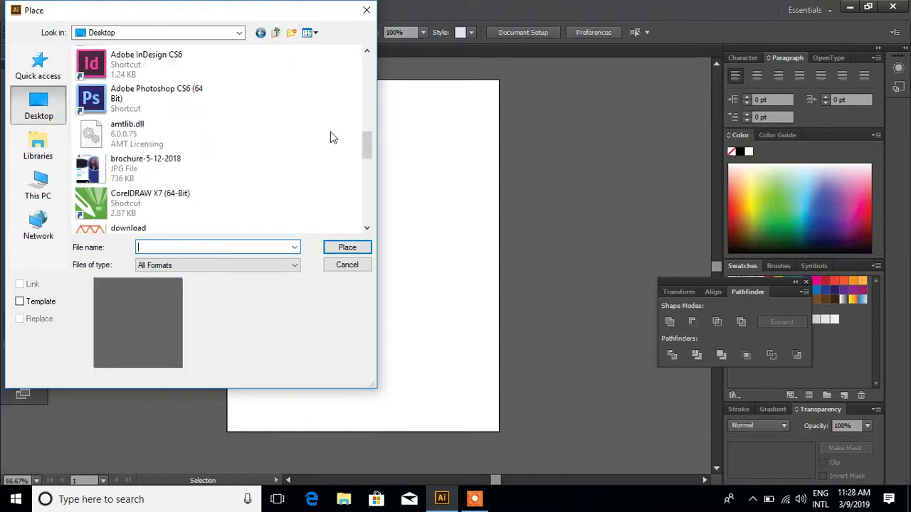
scroll(201, 232, "down", 2)
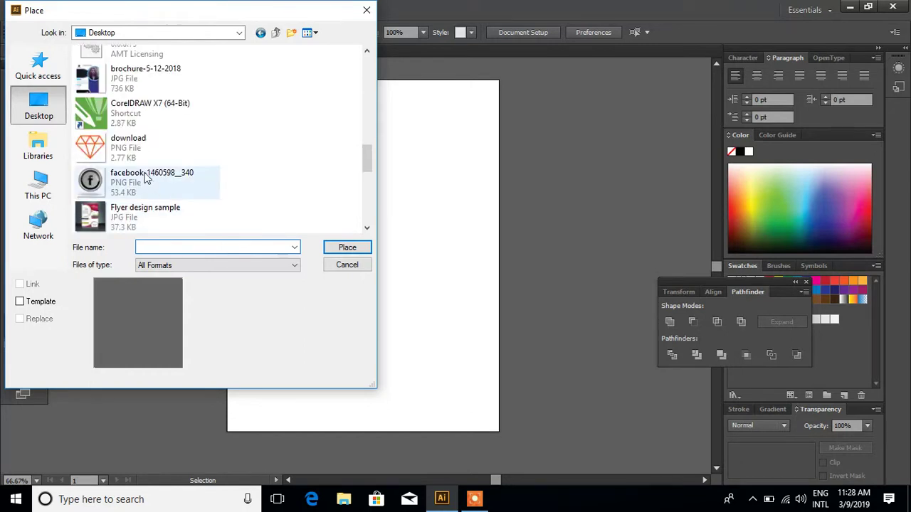
double_click(171, 151)
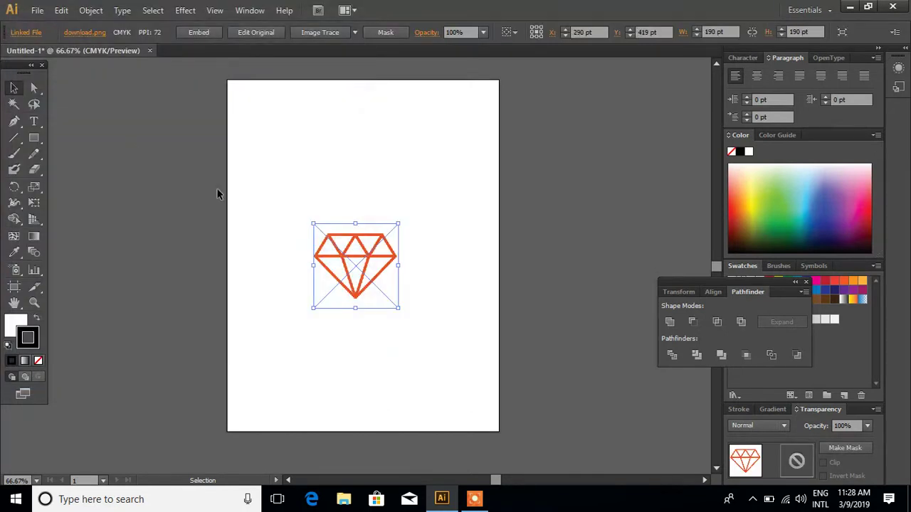
Move the placed diamond image to the upper part of the artboard and enlarge it to about 242 by 256 pt.
left_click_drag(375, 262, 363, 172)
left_click_drag(386, 142, 407, 105)
left_click_drag(372, 178, 371, 203)
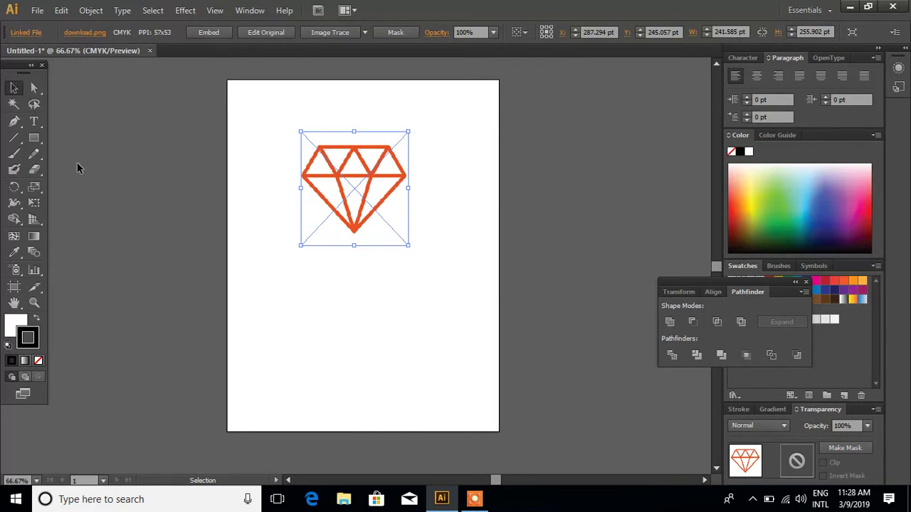
left_click(16, 123)
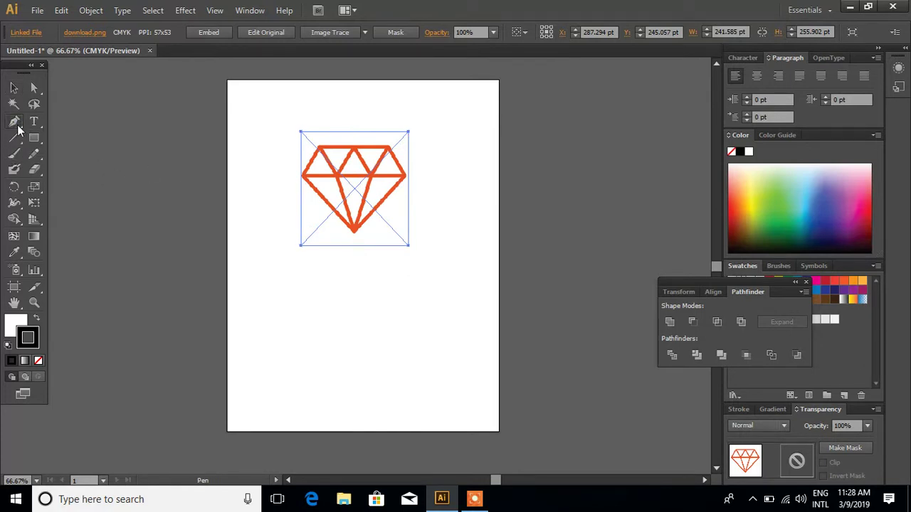
left_click(17, 126)
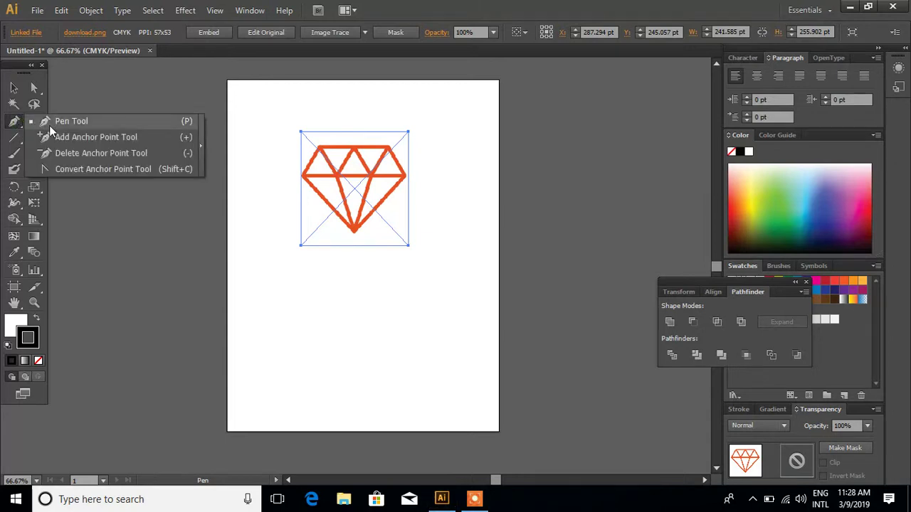
left_click(60, 124)
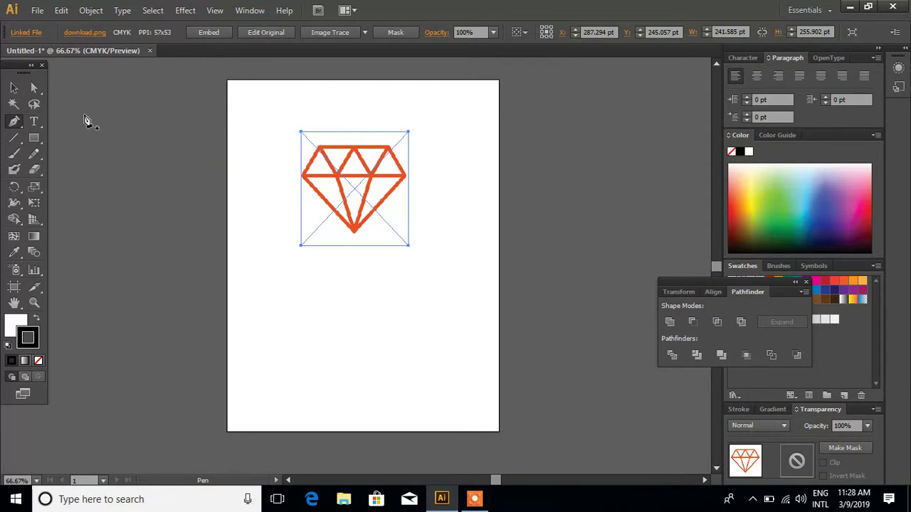
Deselect the image and trace the diamond's top edge with the Pen tool, using a 2 pt stroke.
left_click(14, 88)
left_click(360, 313)
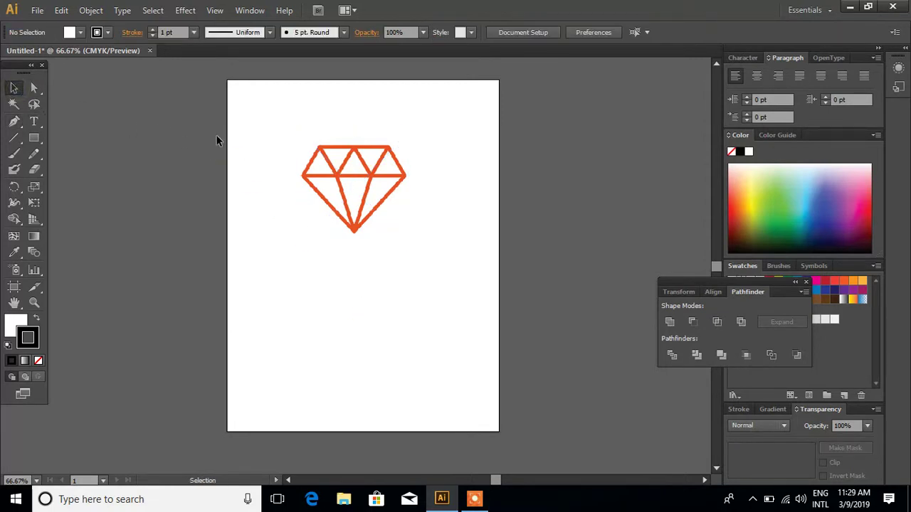
scroll(305, 170, "up", 3, "alt")
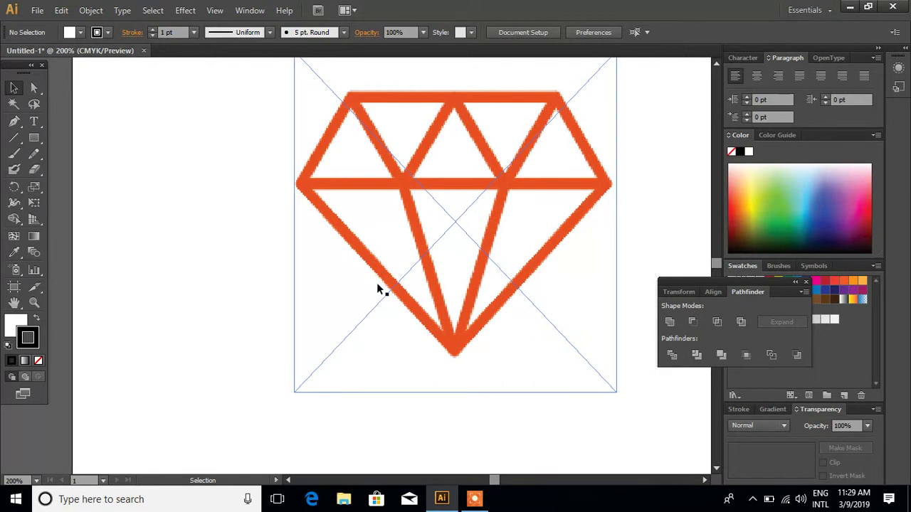
left_click(702, 482)
left_click(702, 482)
left_click(702, 482)
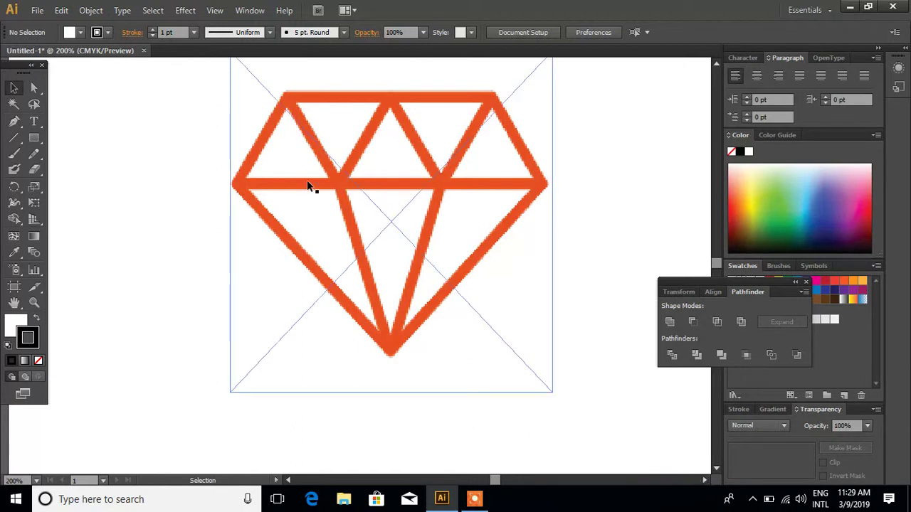
left_click(14, 121)
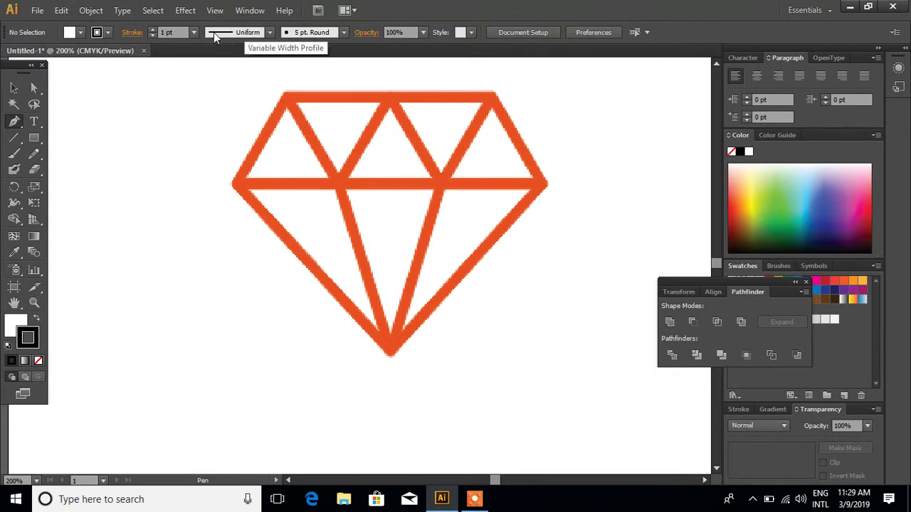
left_click(193, 32)
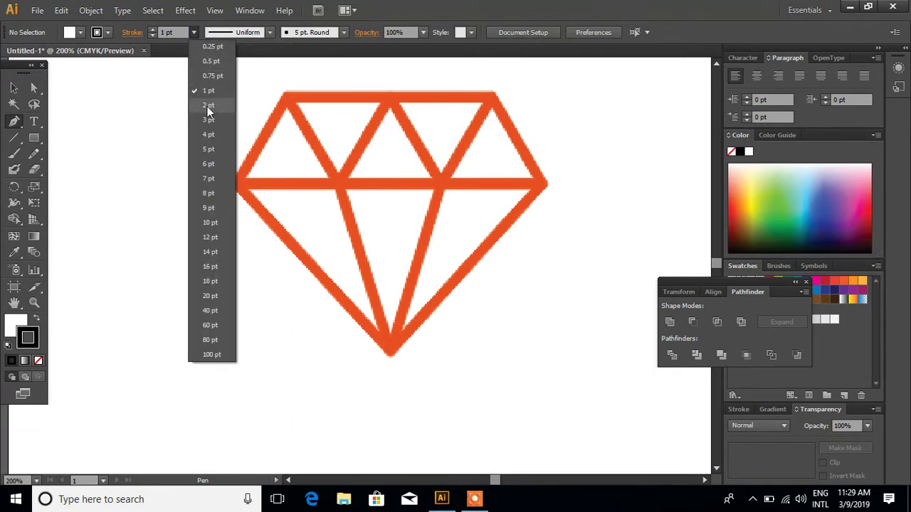
left_click(208, 105)
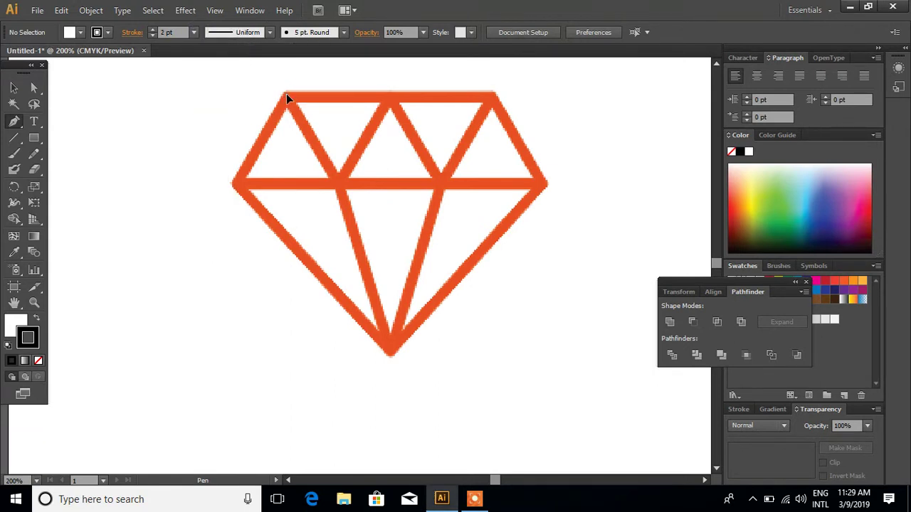
left_click(286, 94)
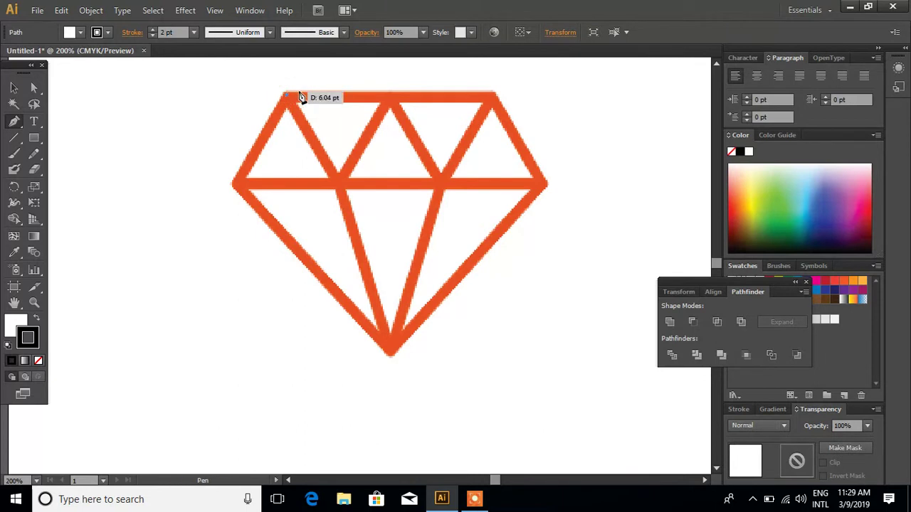
left_click(493, 98)
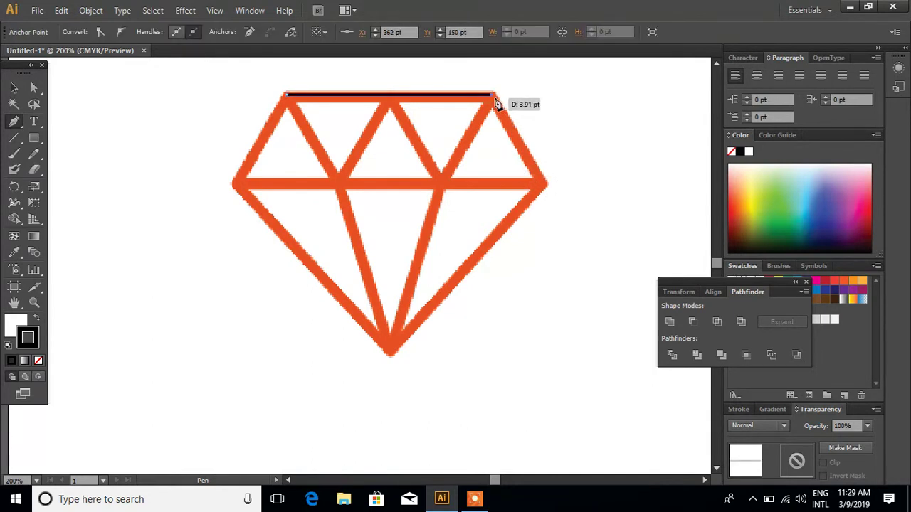
left_click(542, 182)
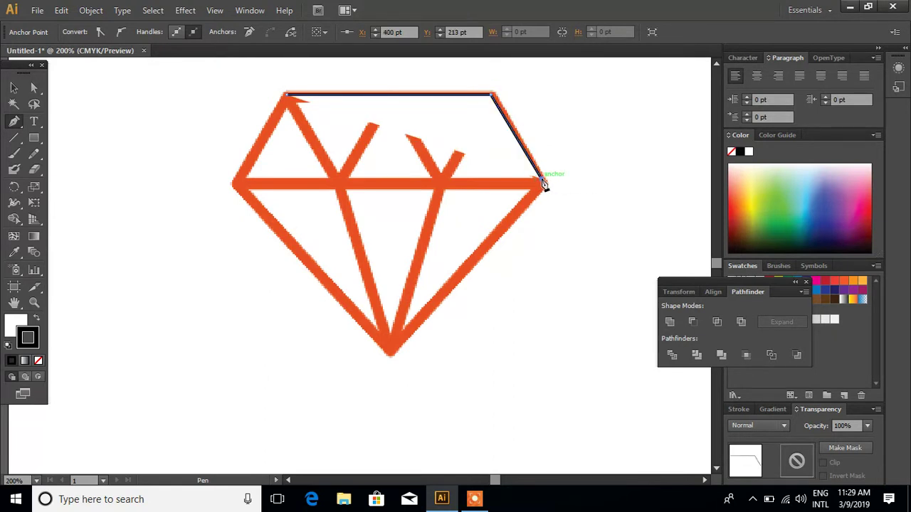
key("ctrl+z")
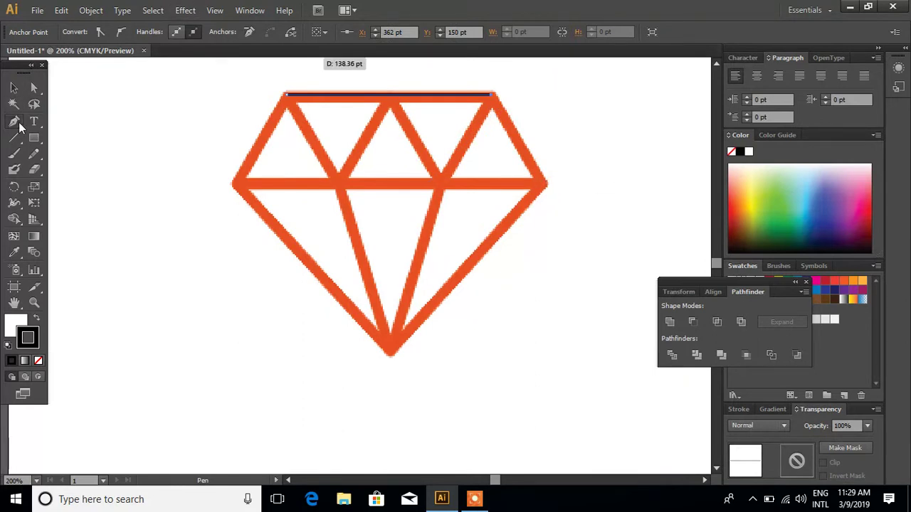
left_click(493, 100)
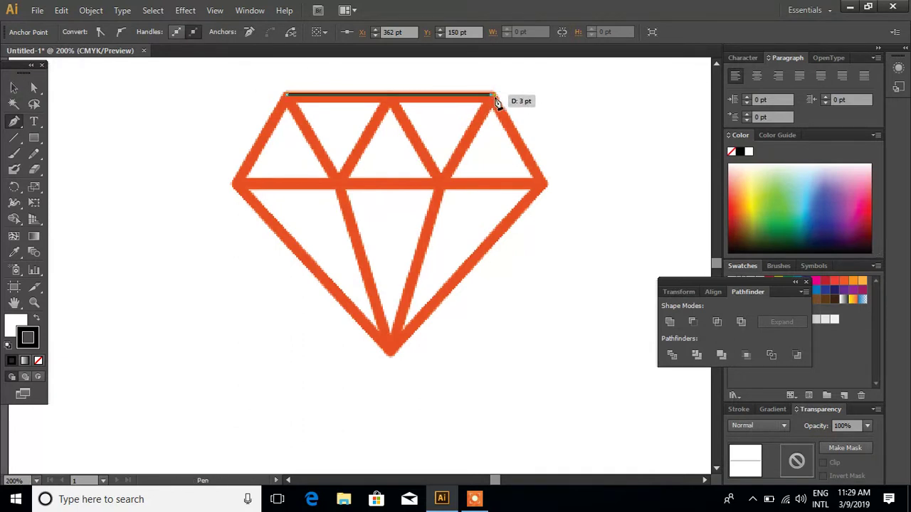
left_click(37, 321)
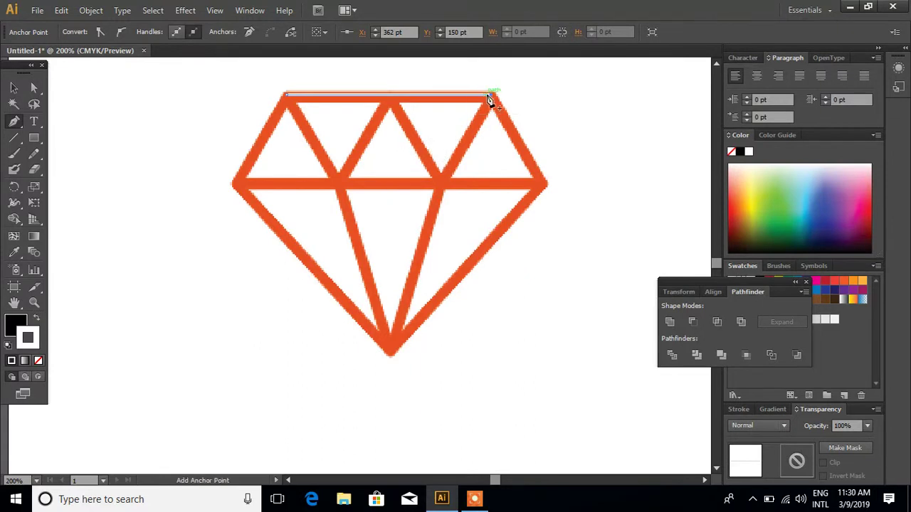
left_click(38, 321)
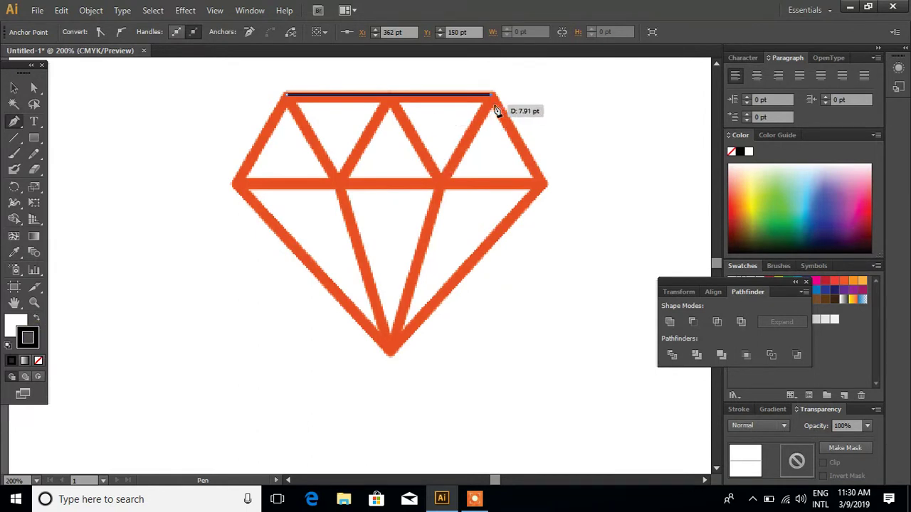
left_click(545, 185)
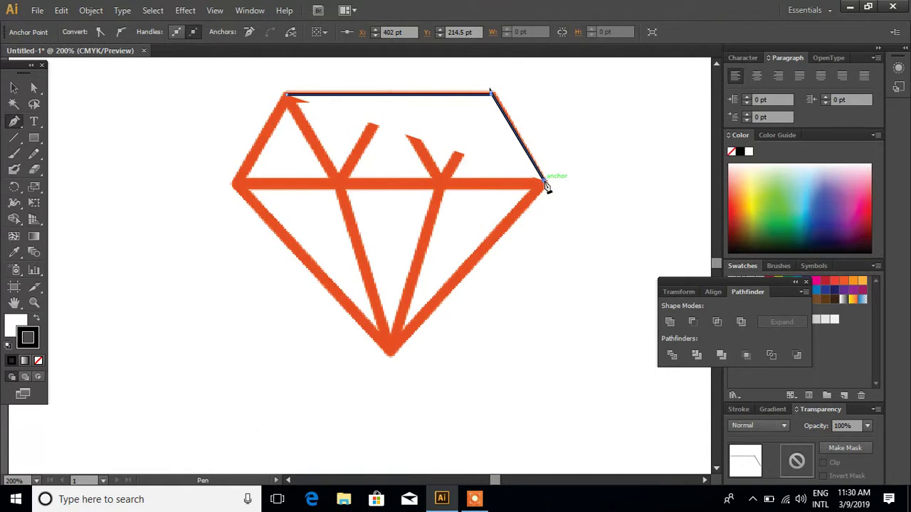
left_click(546, 186)
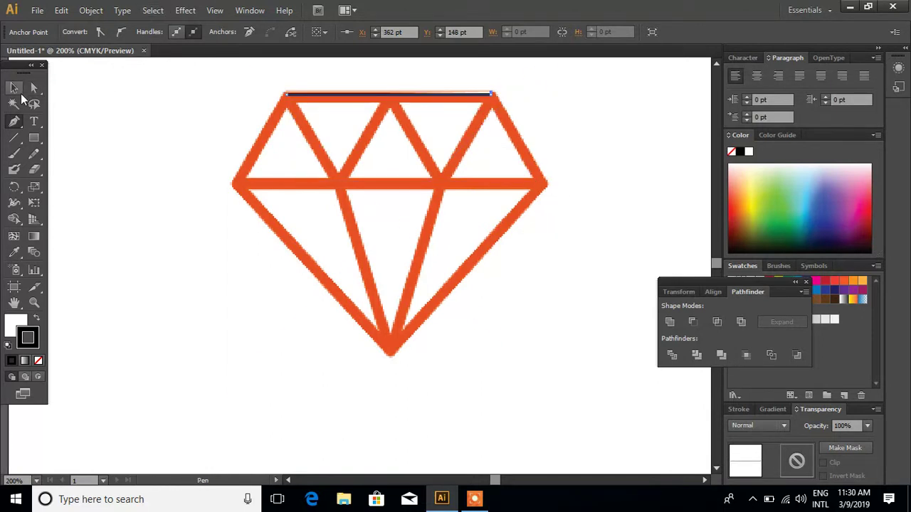
left_click(15, 90)
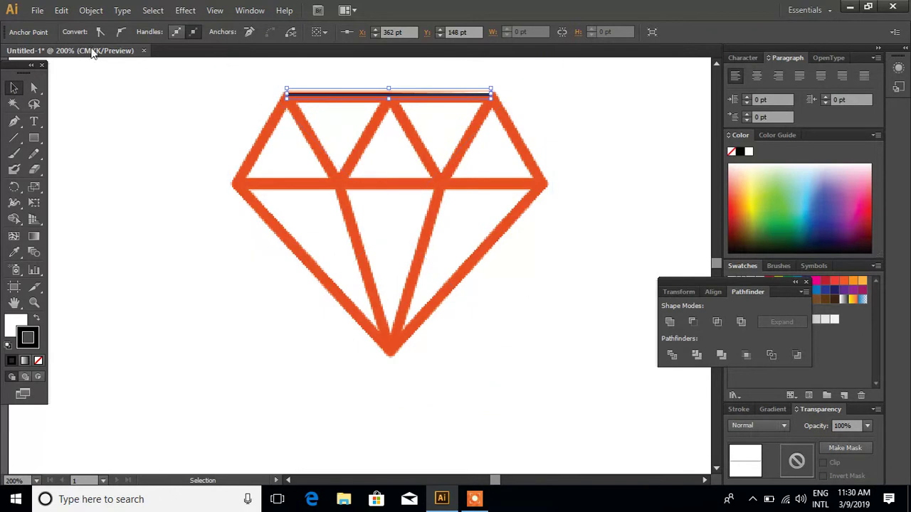
left_click(38, 11)
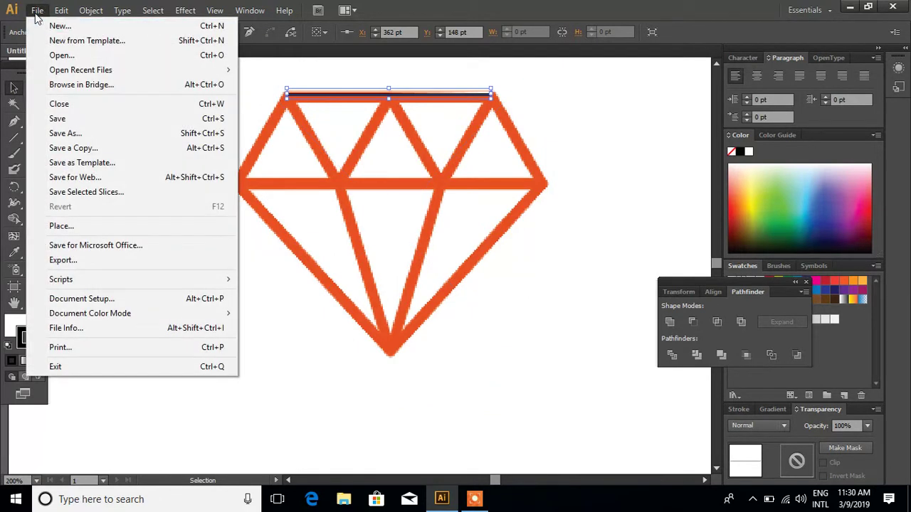
left_click(37, 11)
Set the fill of the traced top-edge path to None.
left_click(14, 126)
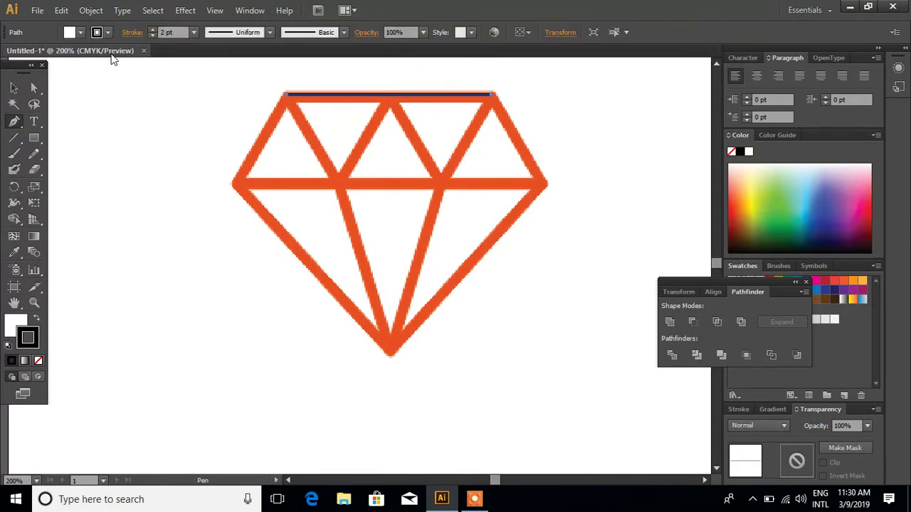
left_click(80, 33)
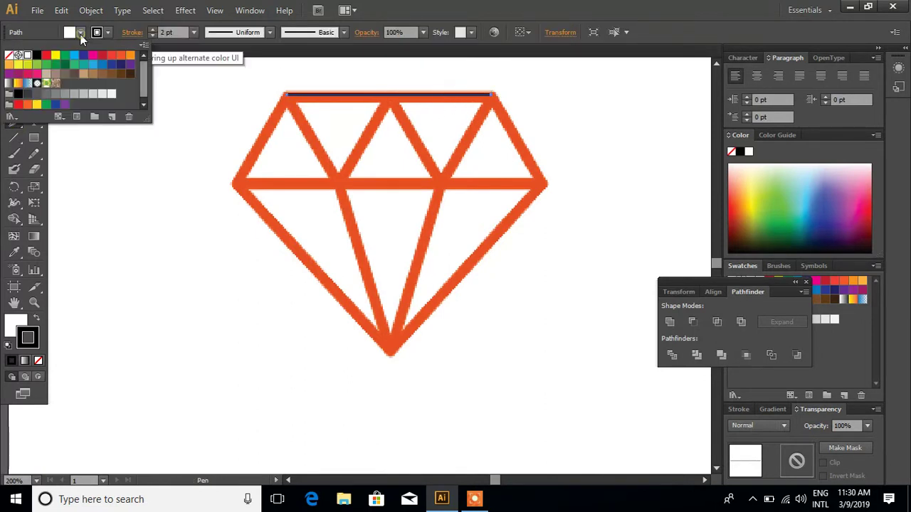
left_click(10, 57)
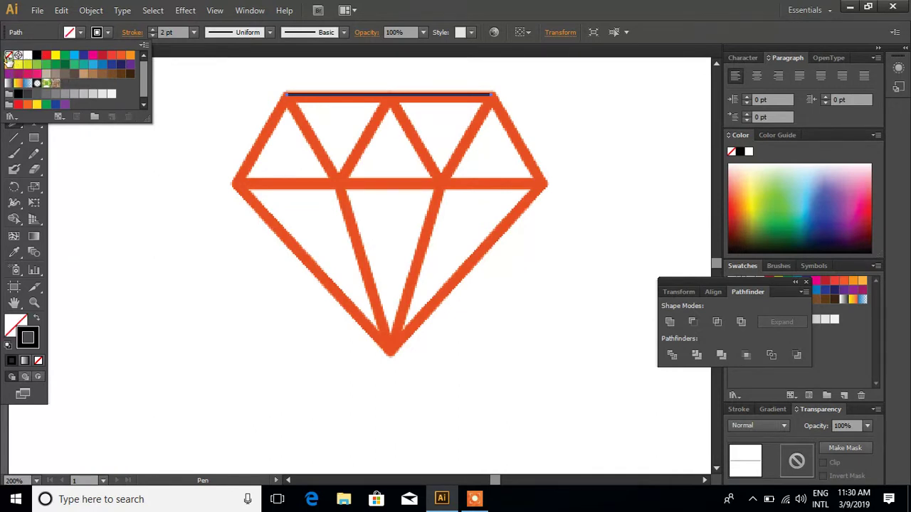
left_click(82, 35)
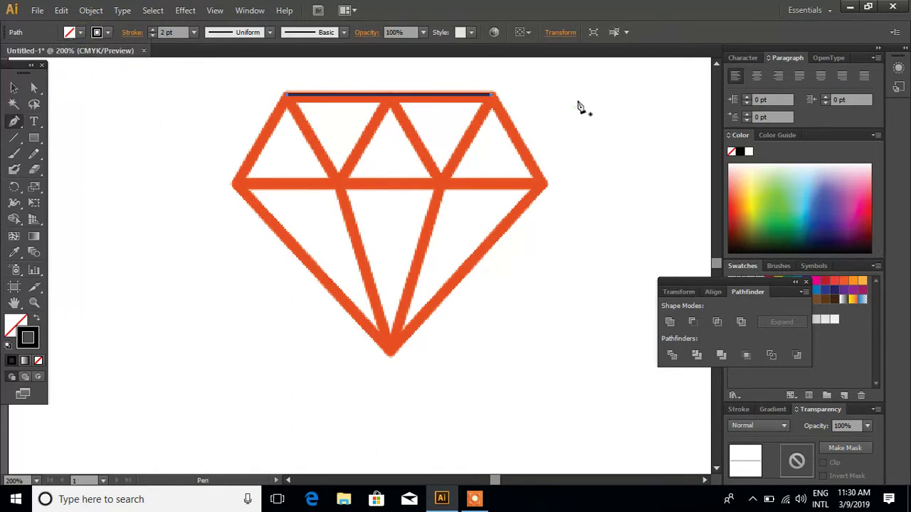
Continue the top-edge path around the diamond's right corner, bottom tip and left corner, closing the outline at its starting point.
left_click(491, 95)
left_click(540, 183)
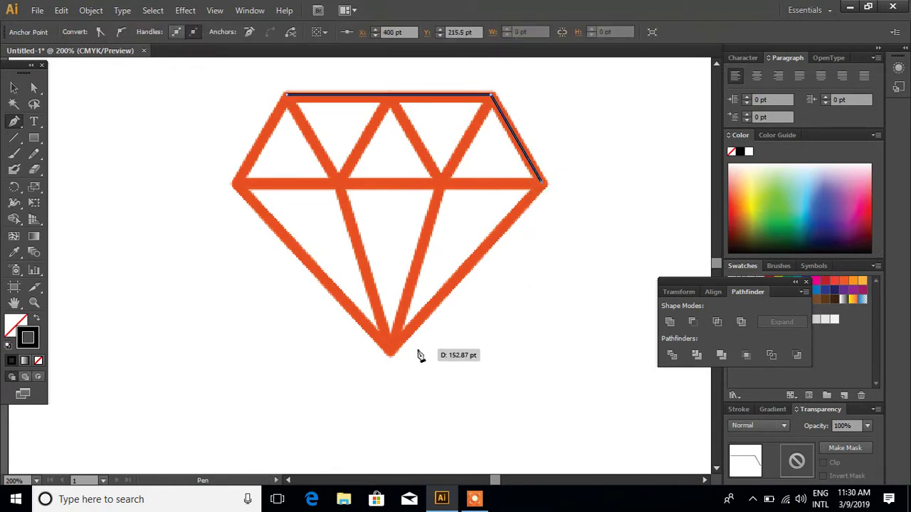
left_click(392, 350)
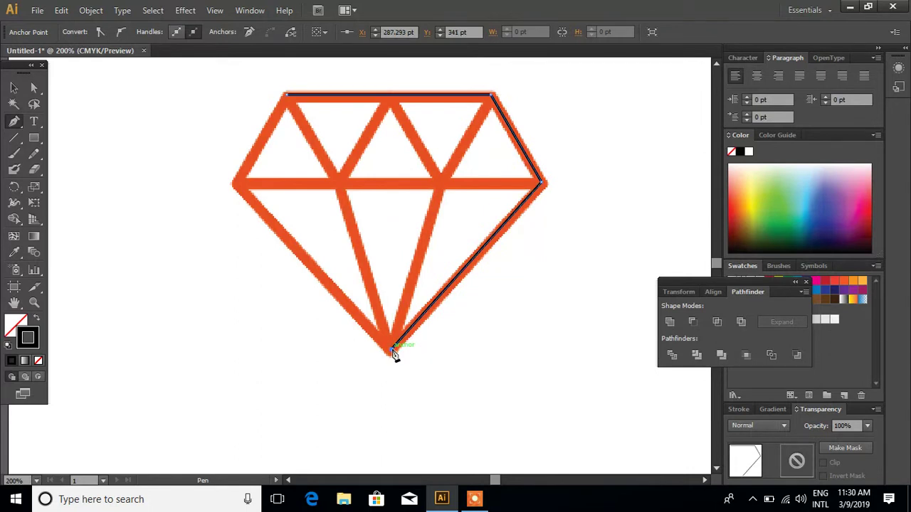
left_click(237, 185)
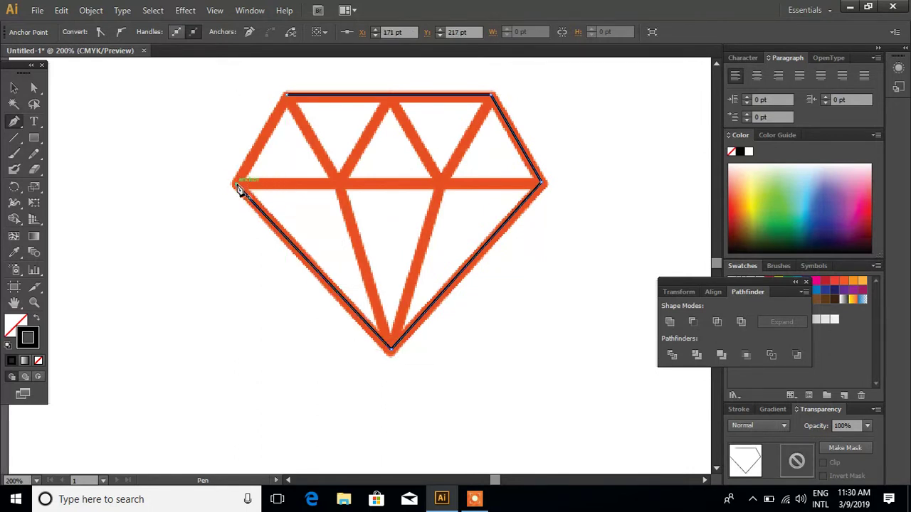
left_click(286, 94)
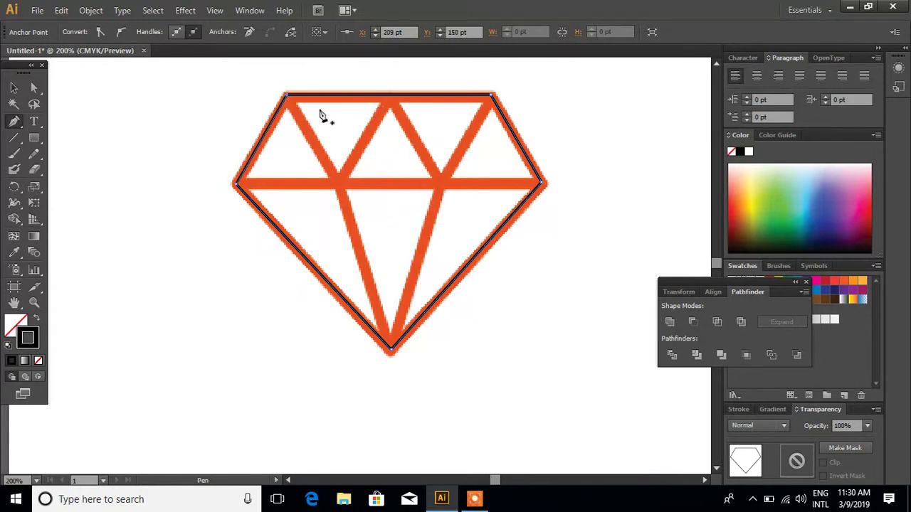
left_click(286, 95)
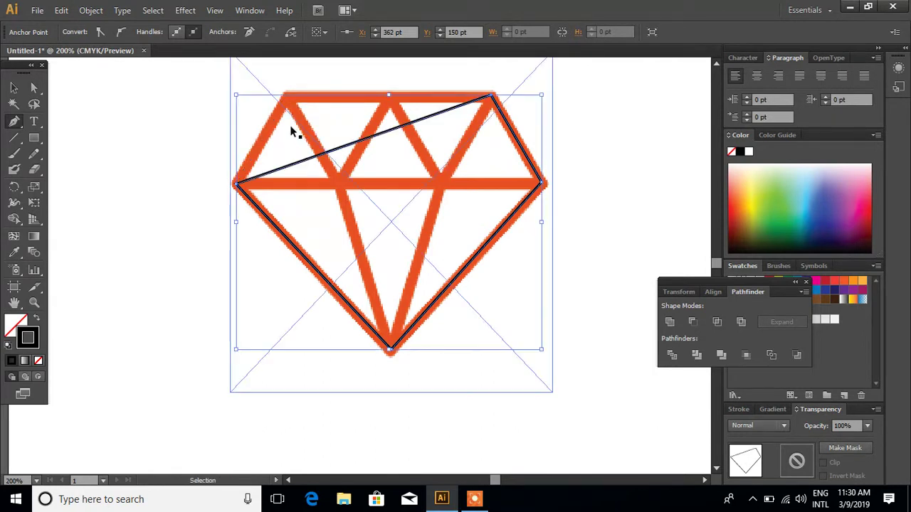
Undo the anchor deletions at the traced outline's upper-left corner and bottom tip.
key("ctrl+z")
left_click_drag(294, 131, 287, 97)
left_click(286, 96)
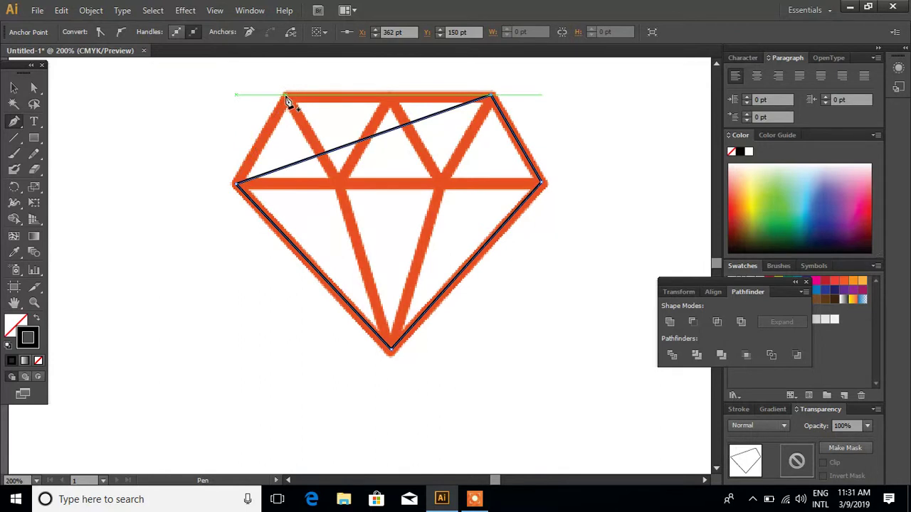
key("ctrl")
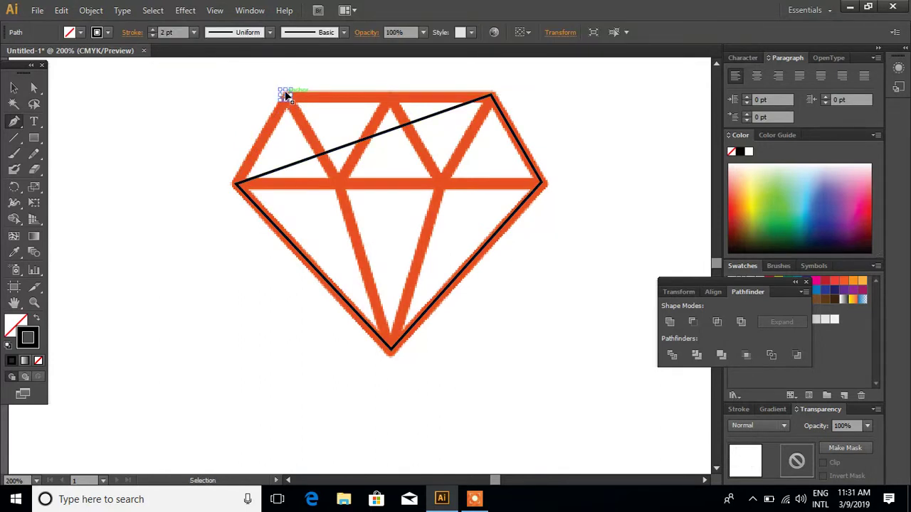
left_click(284, 90, "ctrl")
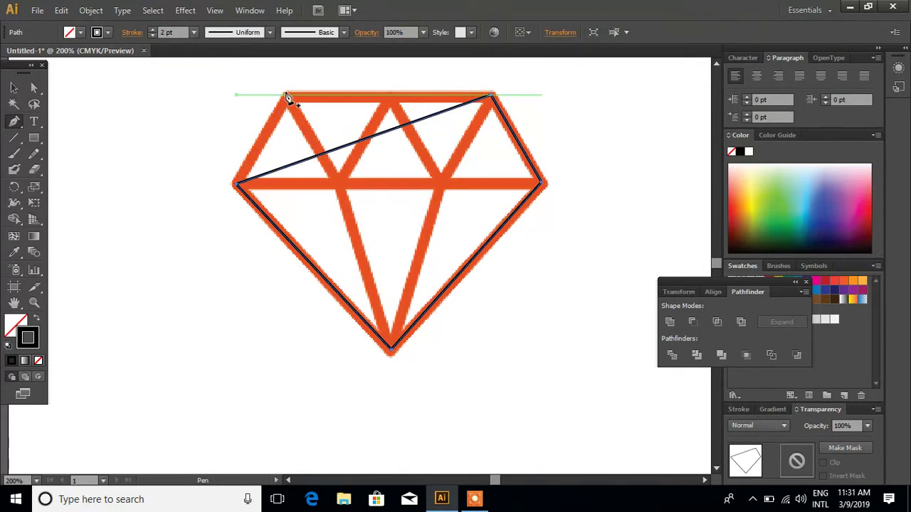
key("ctrl+z")
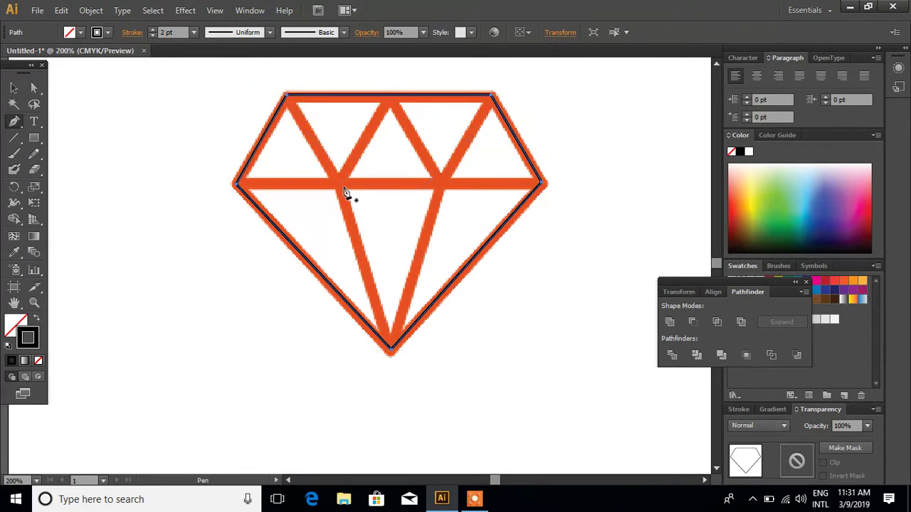
left_click(391, 352)
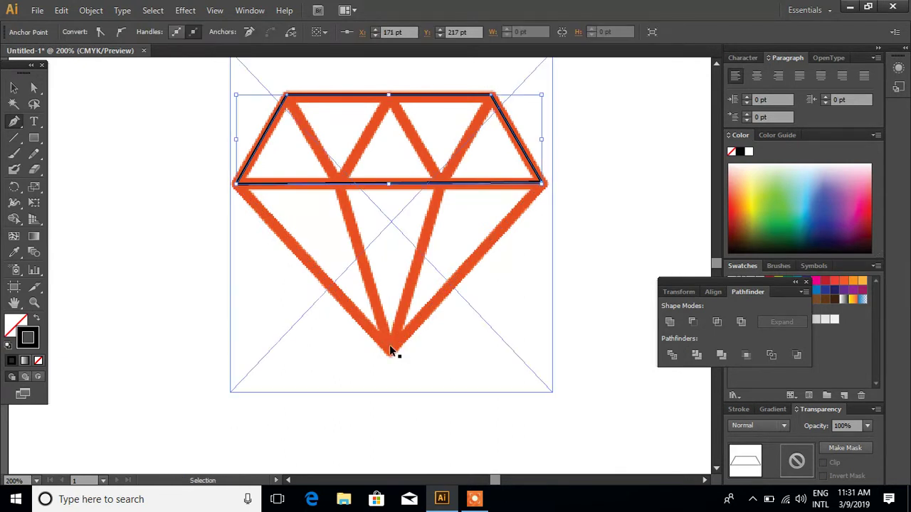
key("ctrl+z")
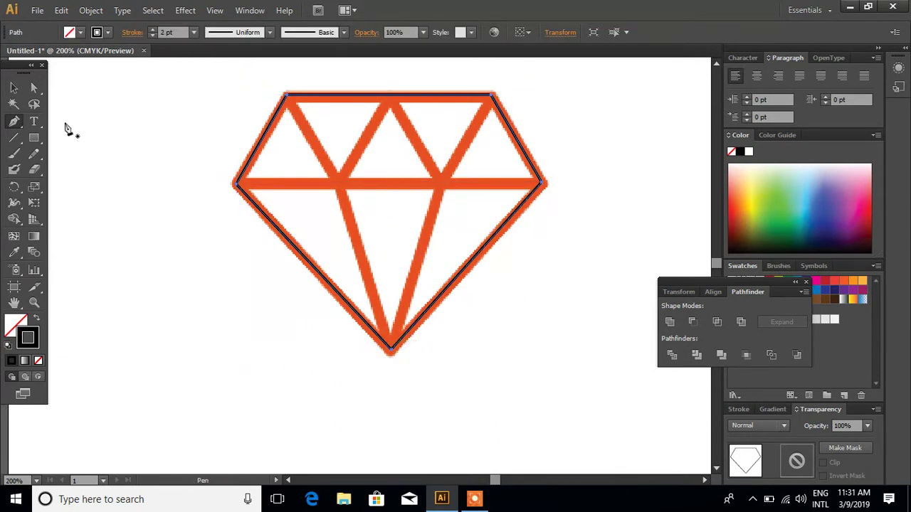
Deselect the outline and trace the upper zigzag facet lines from the diamond's upper-left corner to its upper-right corner with the Pen tool.
left_click(14, 88)
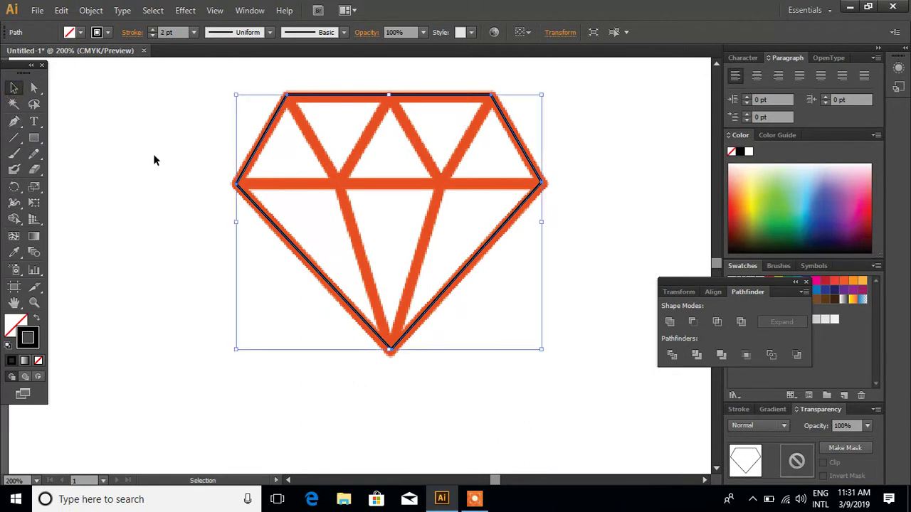
left_click(153, 155)
left_click(16, 123)
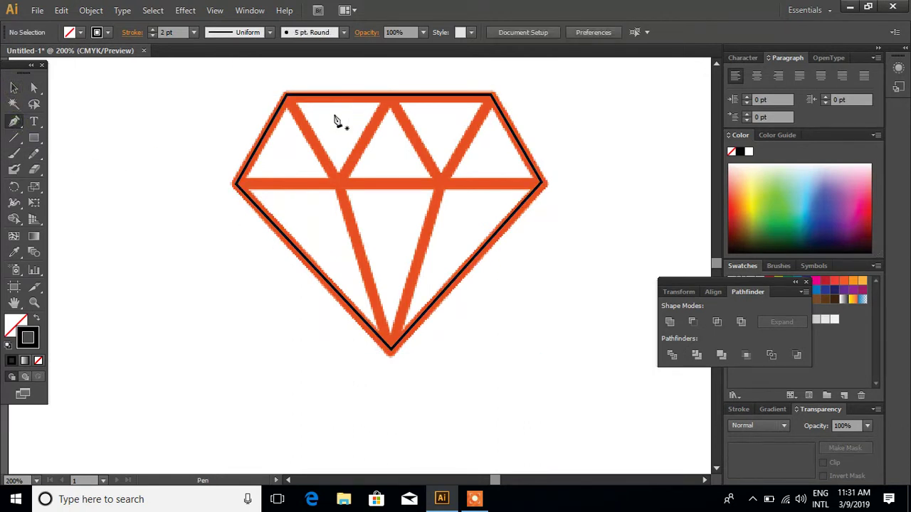
left_click(288, 99)
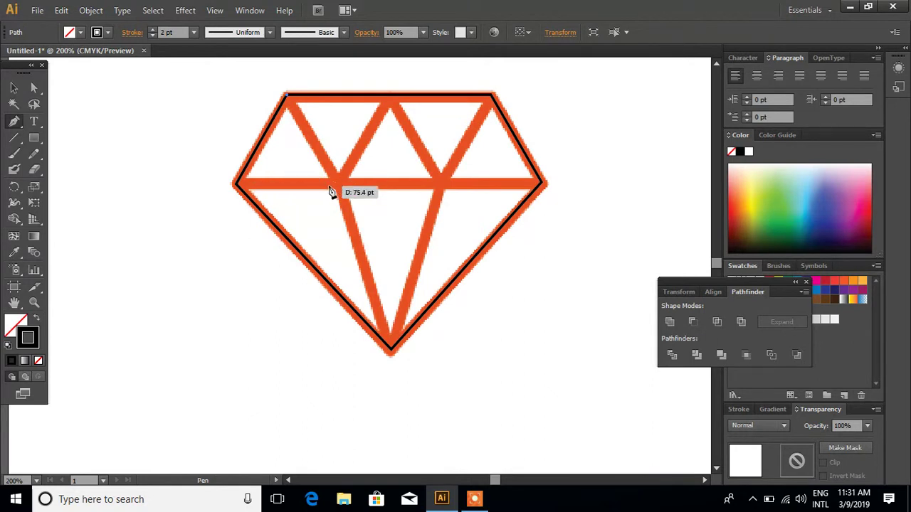
left_click(335, 180)
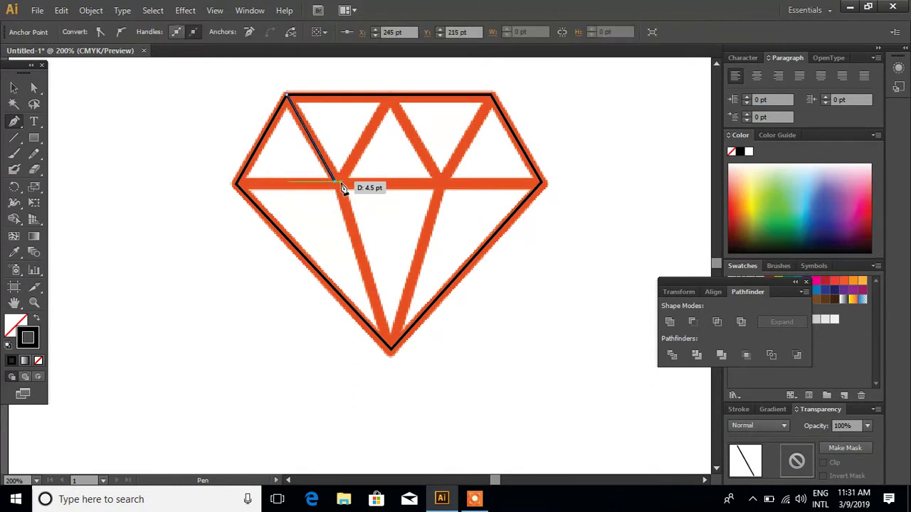
left_click(336, 181)
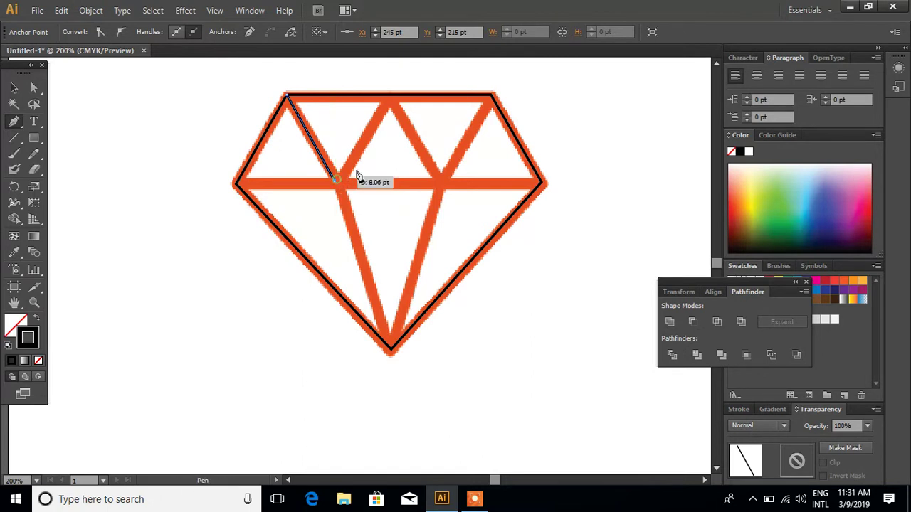
left_click(388, 100)
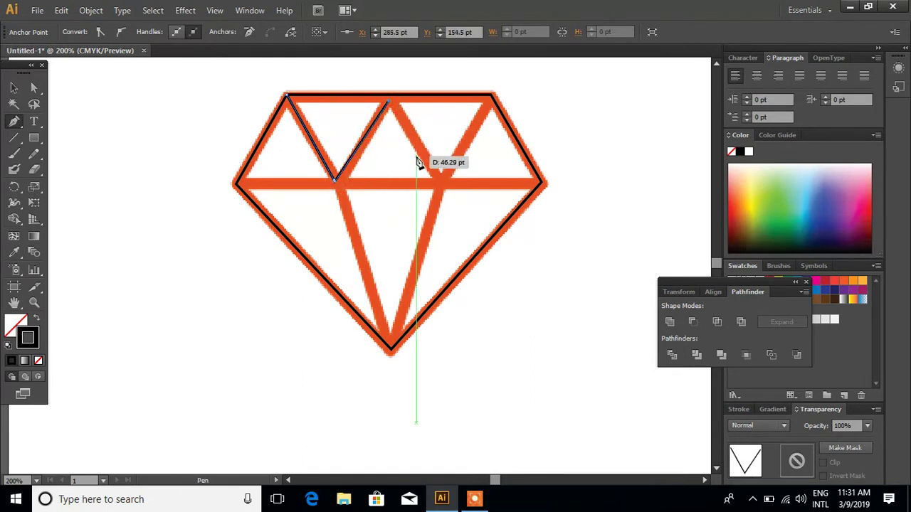
left_click(434, 172)
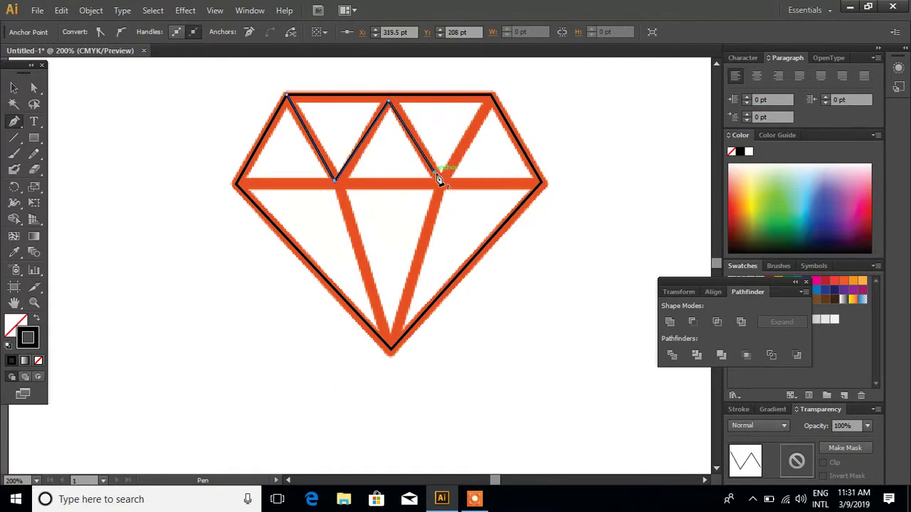
left_click(491, 100)
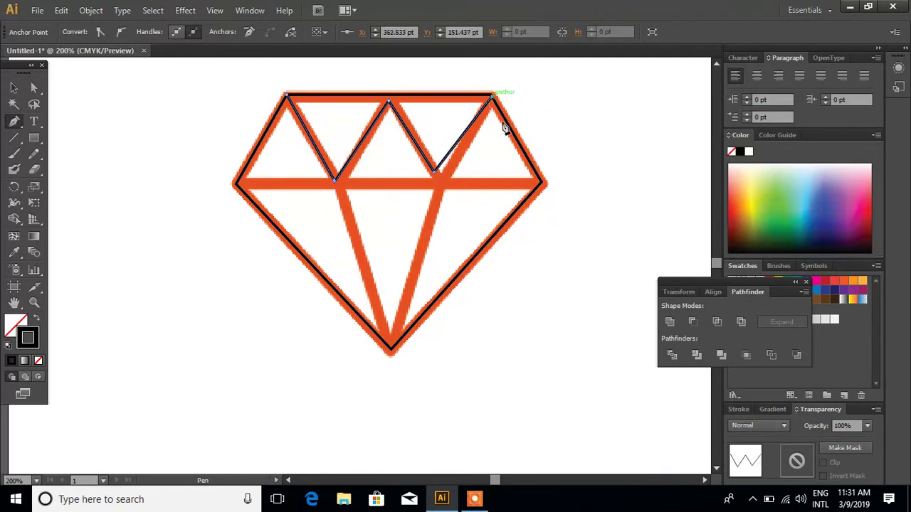
Continue the zigzag path down to the diamond's right corner and back along the horizontal line to the right inner junction.
left_click(541, 183)
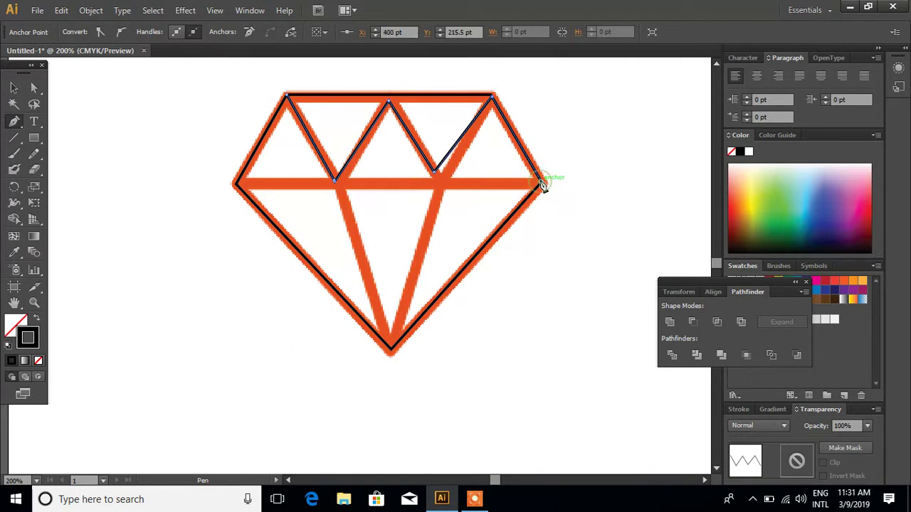
left_click(437, 179)
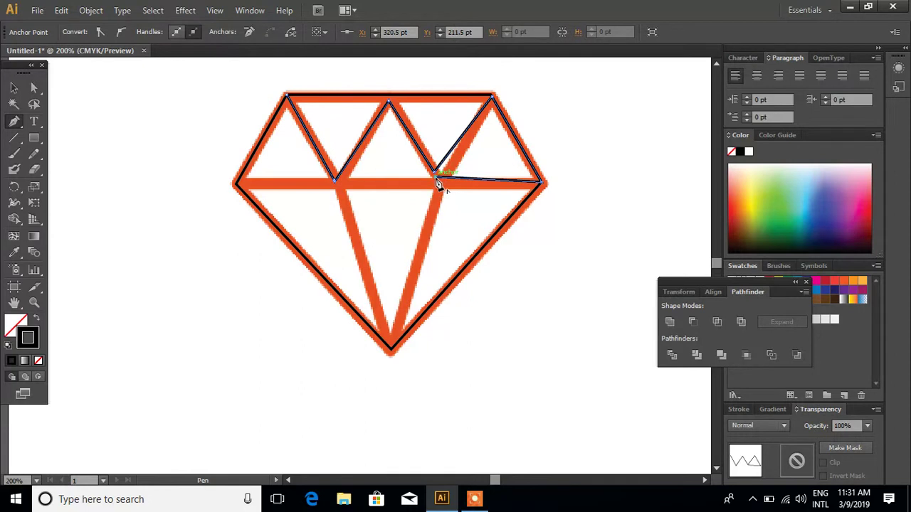
key("ctrl+z")
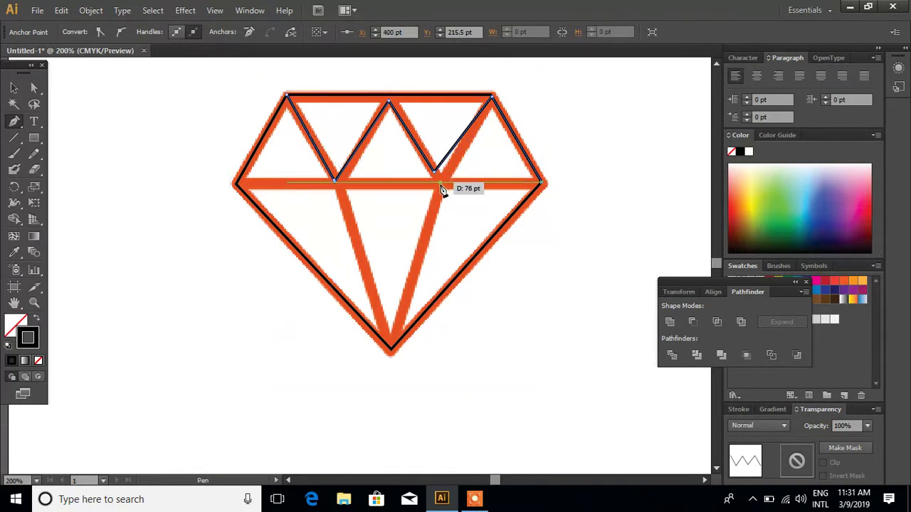
left_click(439, 184)
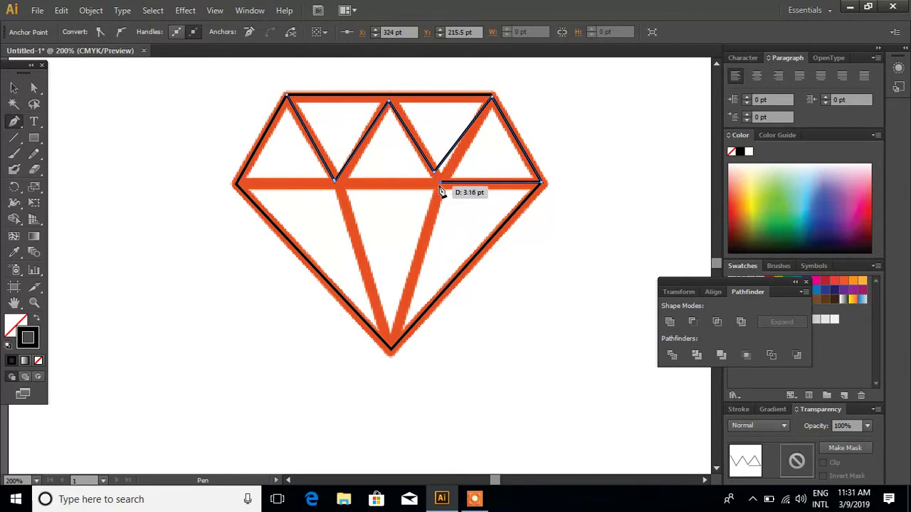
left_click(336, 185)
left_click(337, 185)
key("ctrl+z")
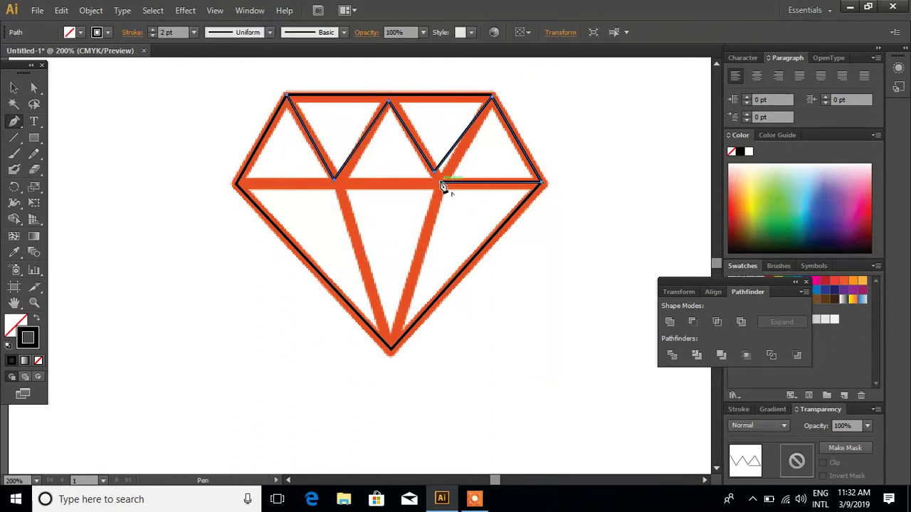
left_click(335, 184)
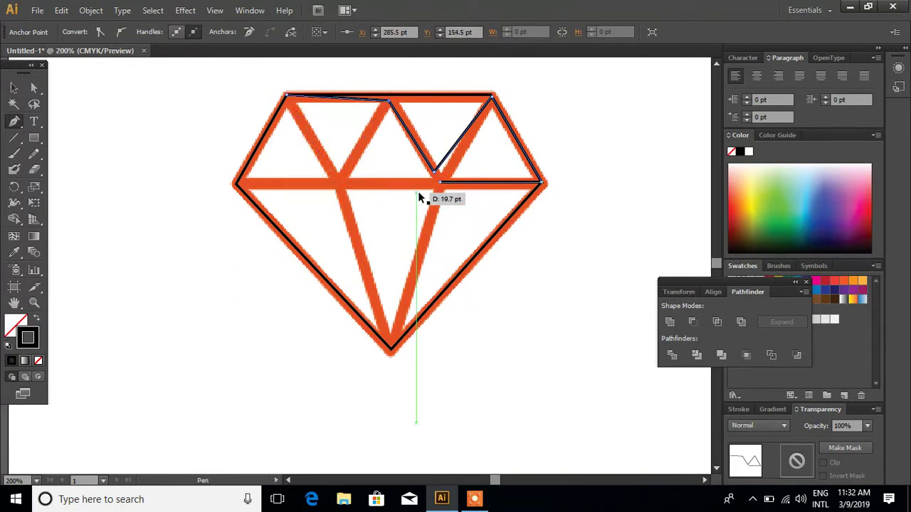
key("ctrl+z")
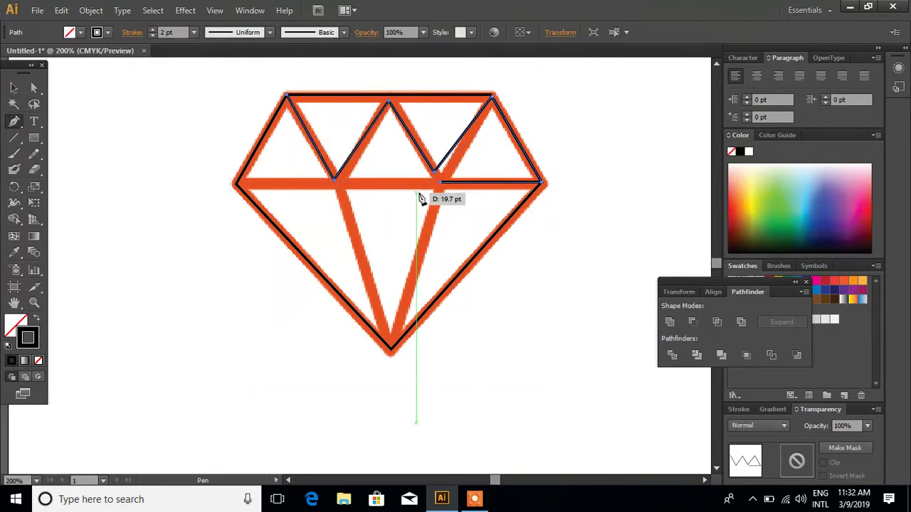
Extend the path along the horizontal line through the left inner junction to the diamond's left corner.
left_click(340, 183)
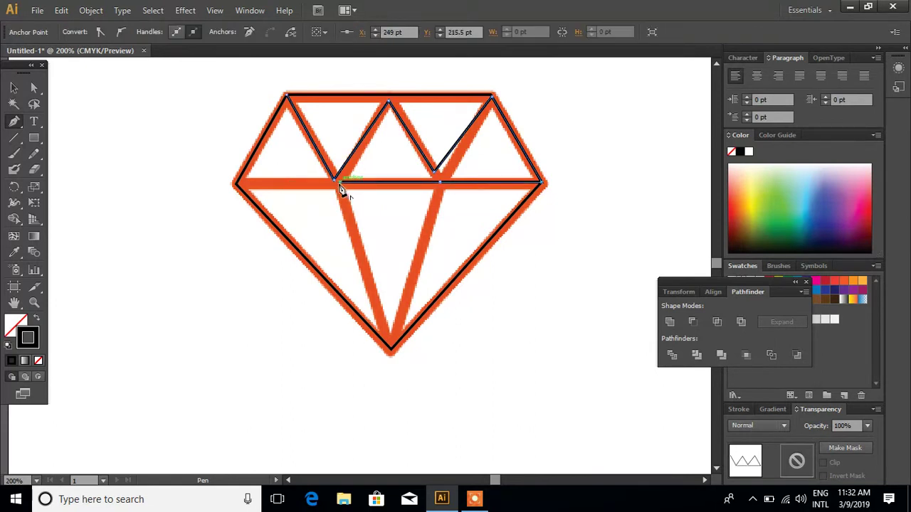
left_click(238, 188)
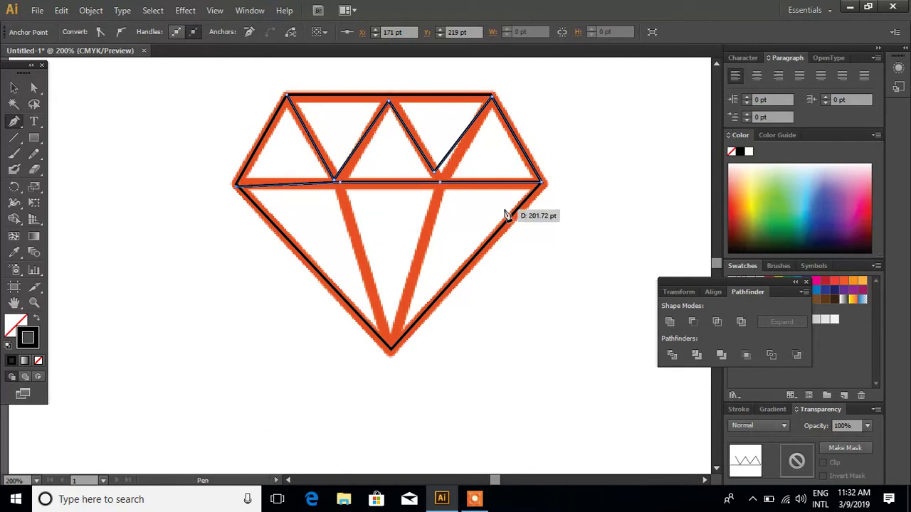
key("Escape")
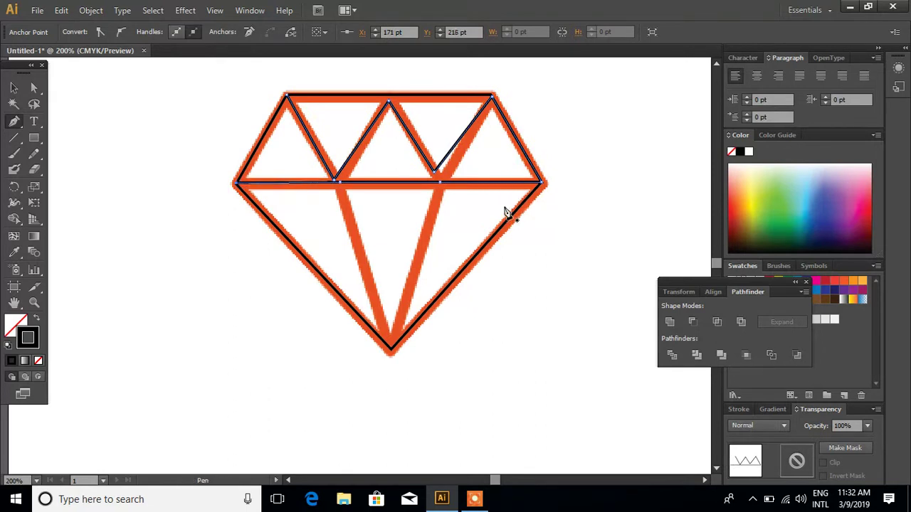
left_click(238, 185)
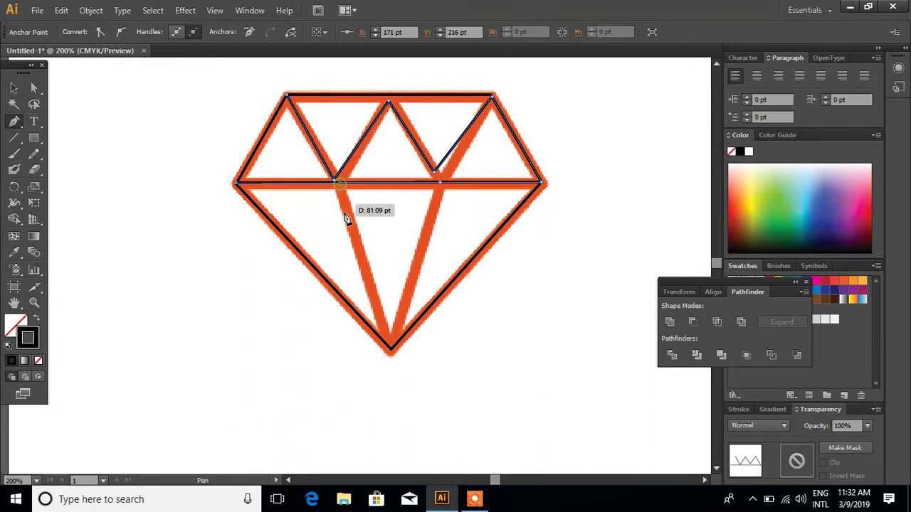
Extend the path from the left corner to the diamond's bottom tip and deselect it.
left_click(392, 350)
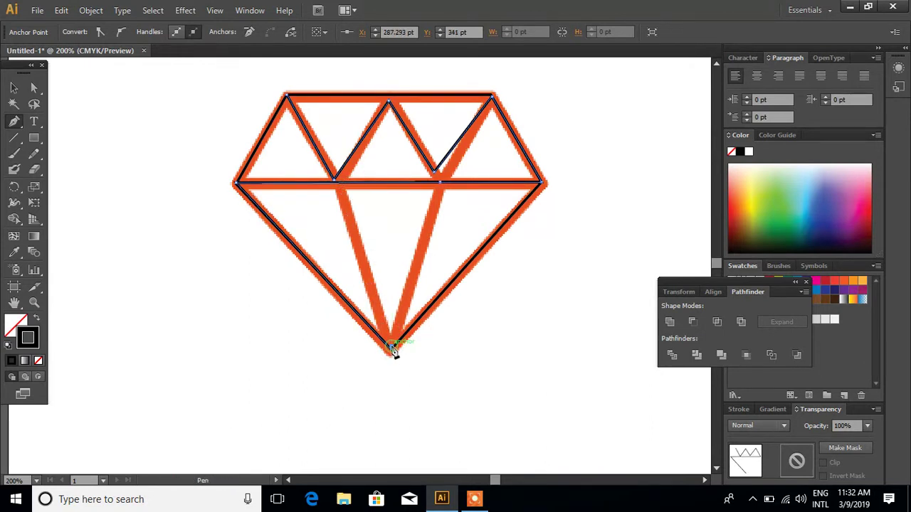
left_click(339, 185)
left_click(392, 348)
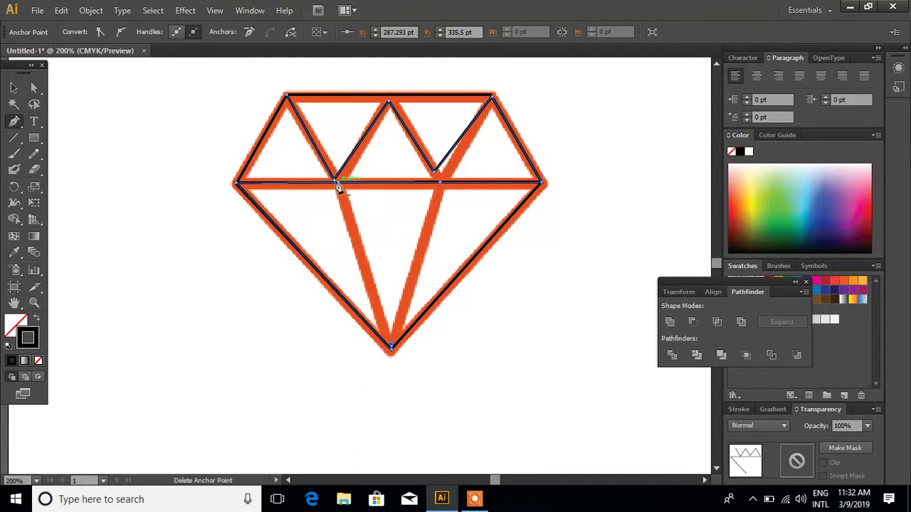
left_click(14, 88)
left_click(177, 171)
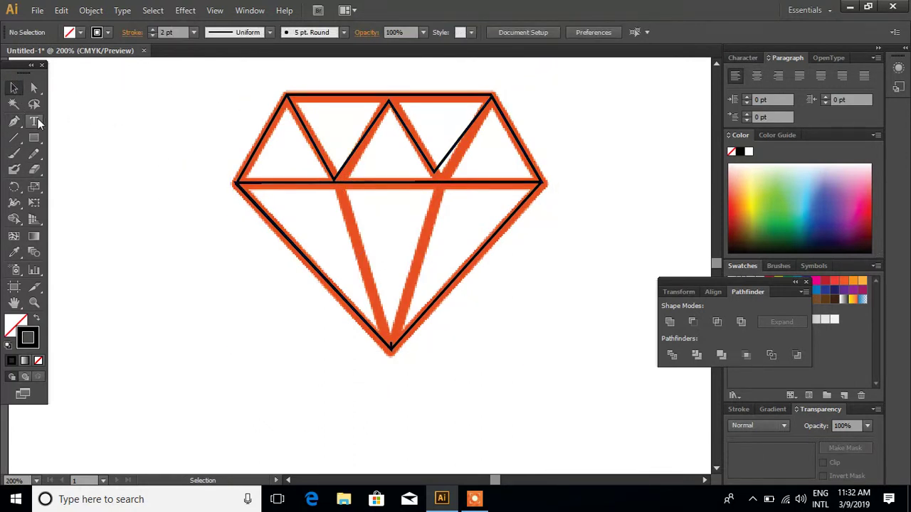
Trace the lower V-shaped facet lines from the left inner junction through the bottom tip to the right inner junction, leaving nothing selected.
left_click(14, 121)
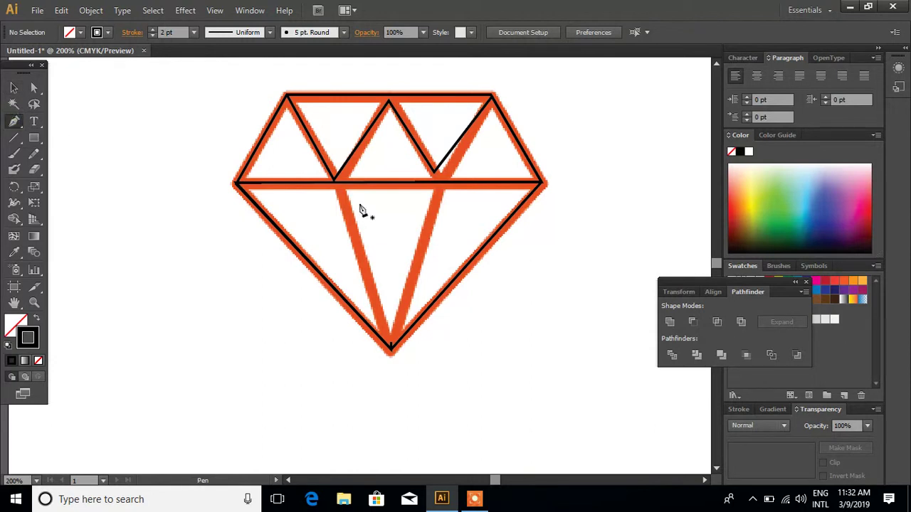
left_click(335, 185)
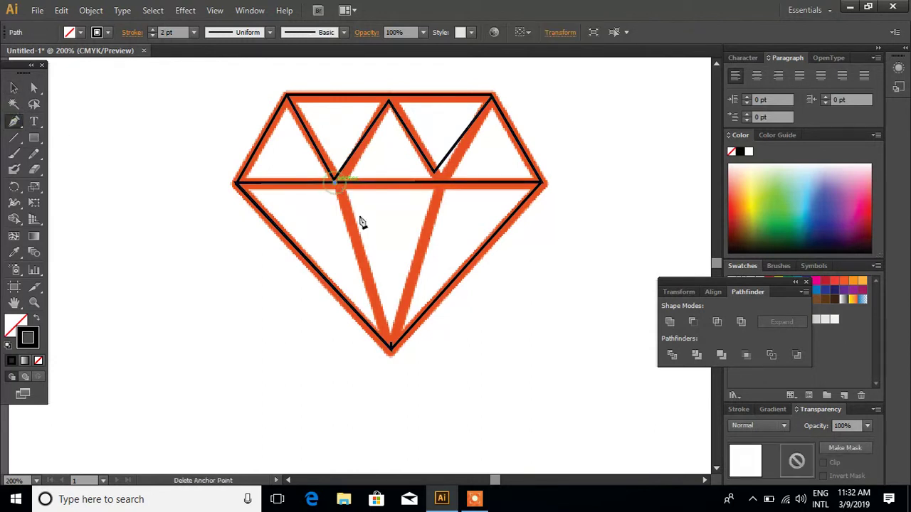
left_click(392, 349)
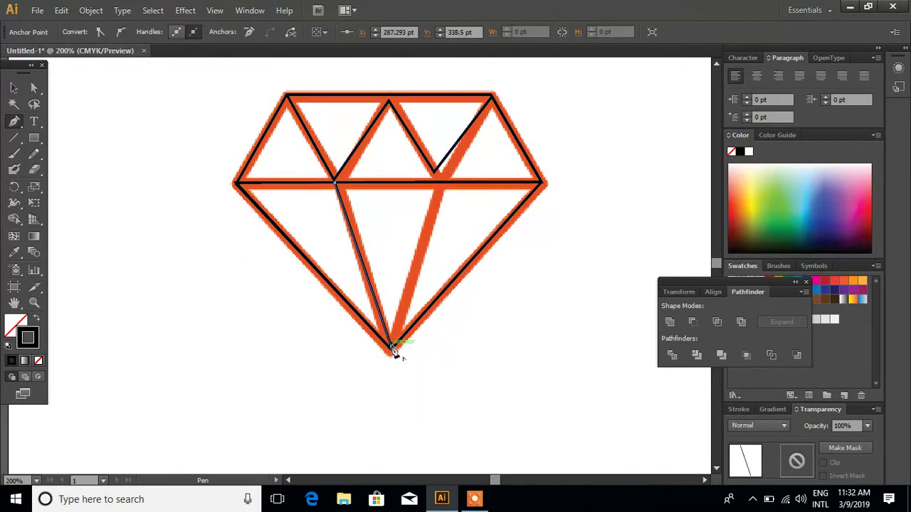
left_click(442, 189, "ctrl")
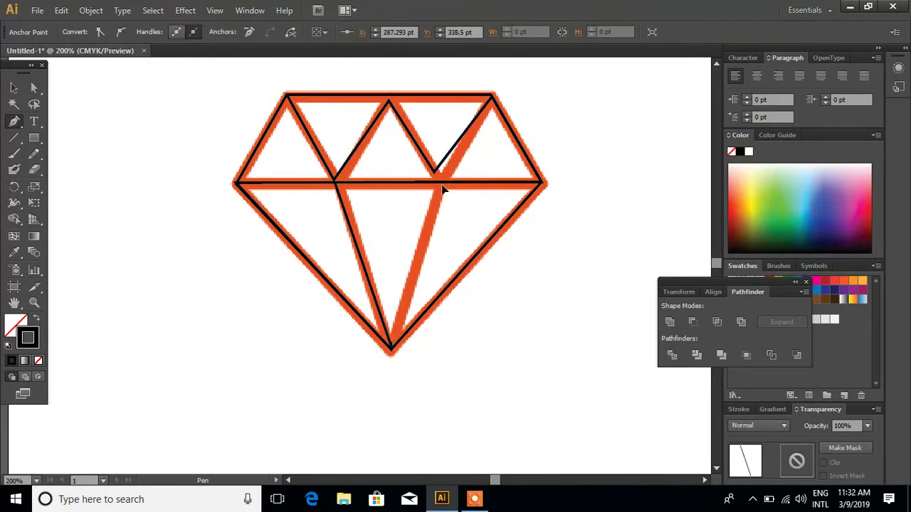
left_click(442, 187)
left_click_drag(443, 185, 391, 168)
left_click(15, 87)
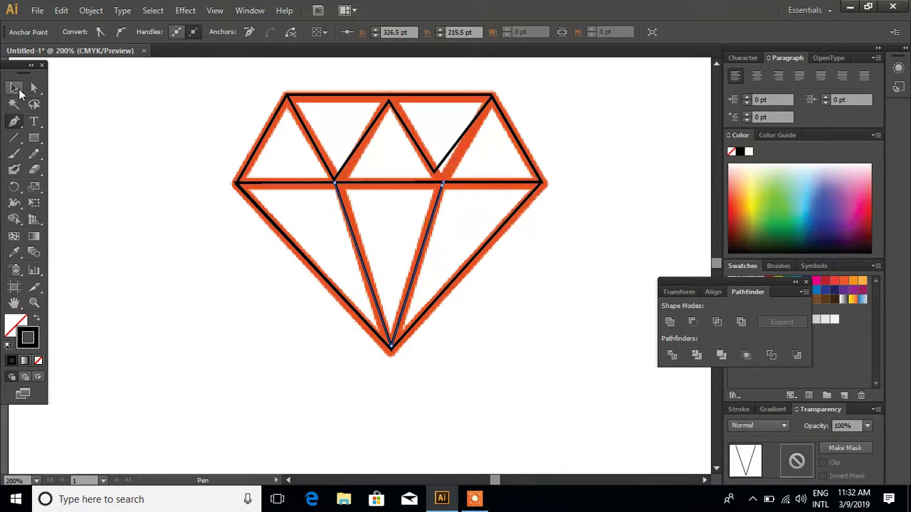
left_click(435, 172)
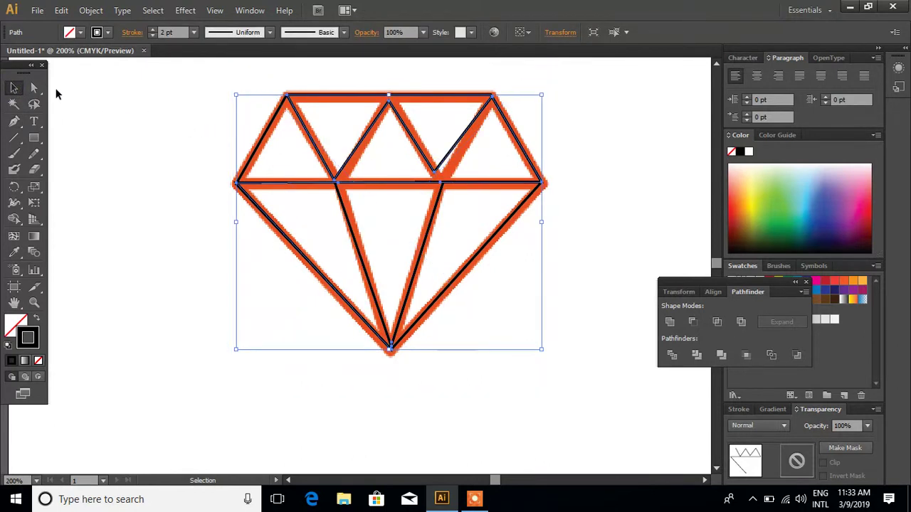
left_click(177, 141)
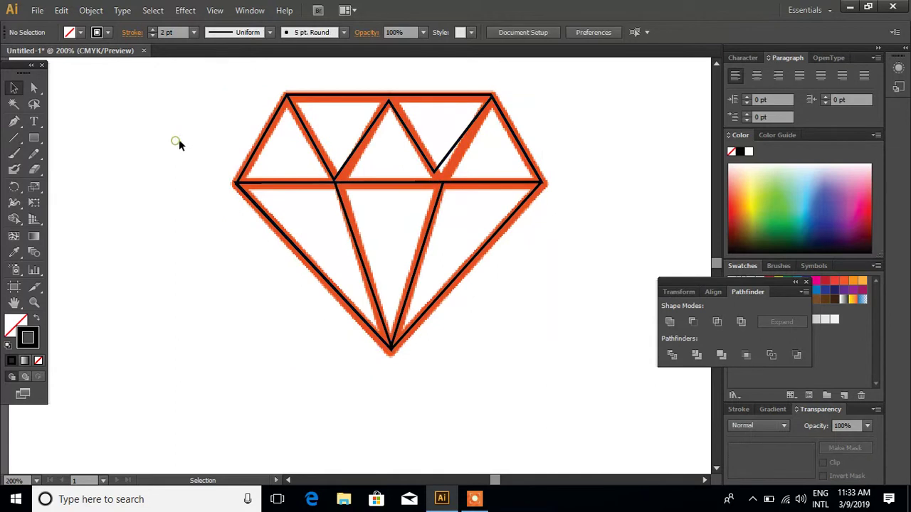
Move the zigzag path's right lower anchor onto the right inner junction and its middle peak onto the diamond's top edge.
left_click(37, 86)
left_click_drag(437, 168, 443, 183)
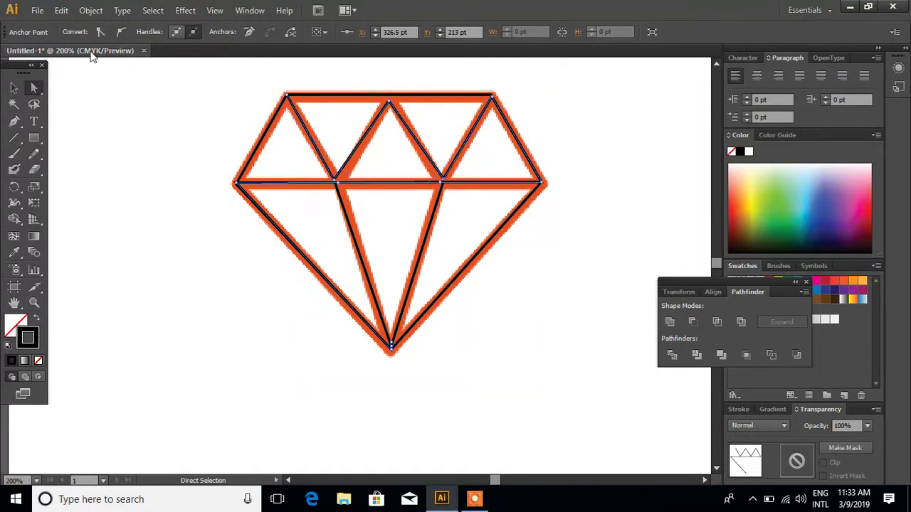
left_click_drag(388, 100, 389, 96)
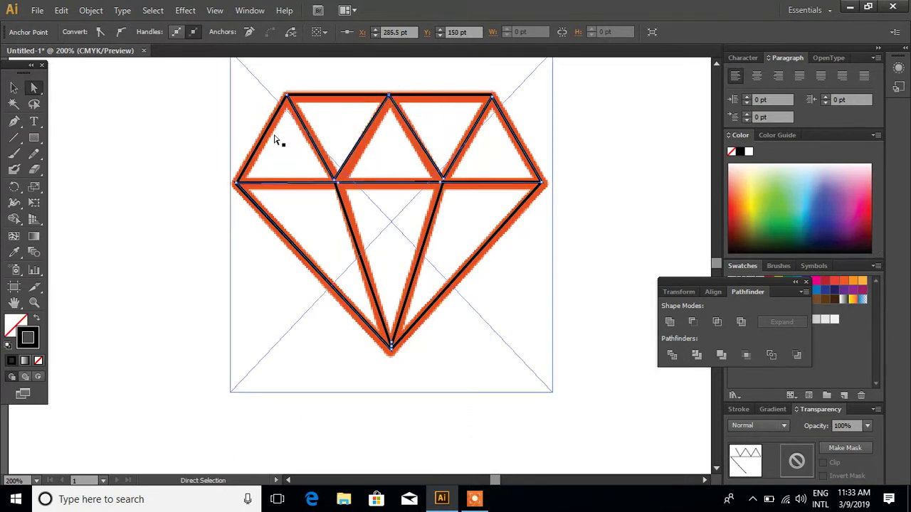
Separate the orange reference image from the traced paths and delete it.
left_click(15, 87)
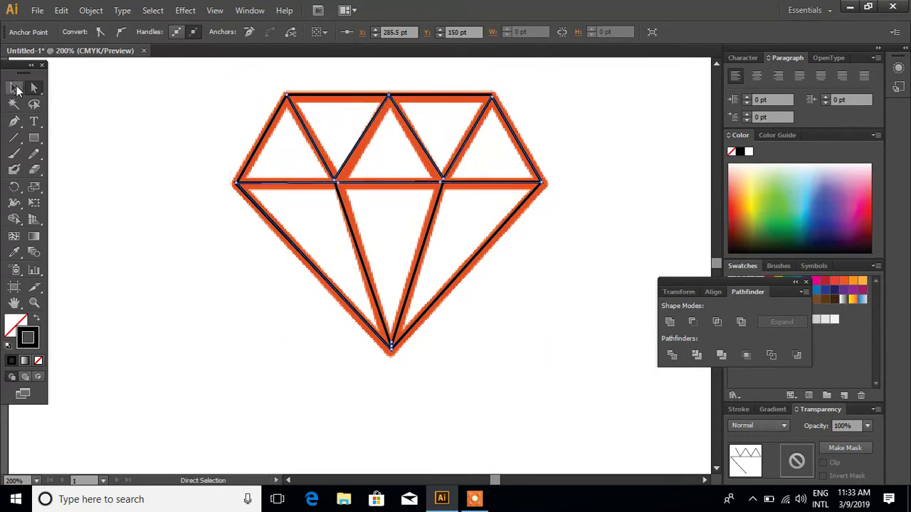
left_click(159, 94)
left_click_drag(416, 150, 249, 213)
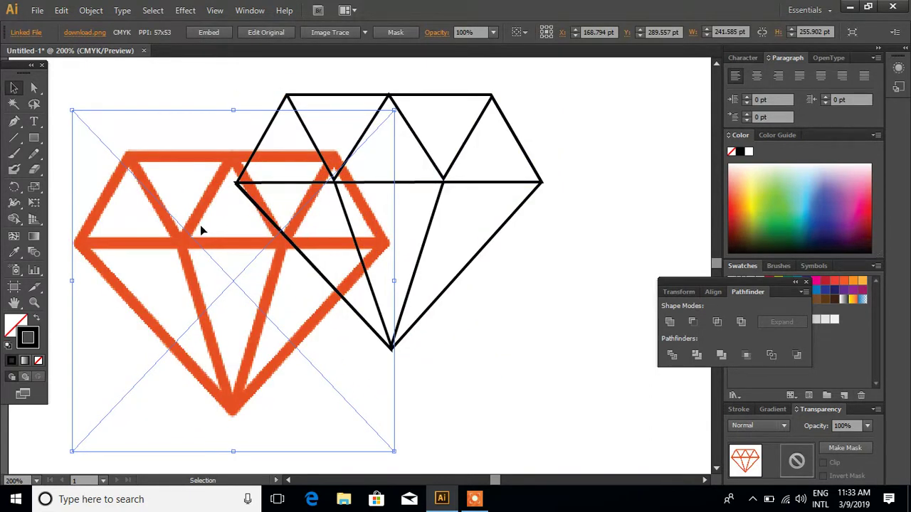
key("Delete")
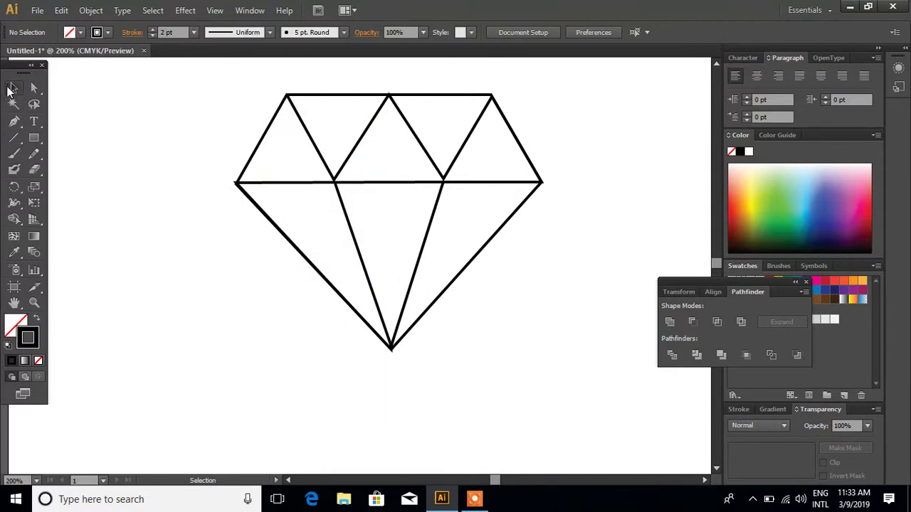
Set the default colours to a CMYK Cyan fill with no stroke while nothing is selected.
left_click(35, 320)
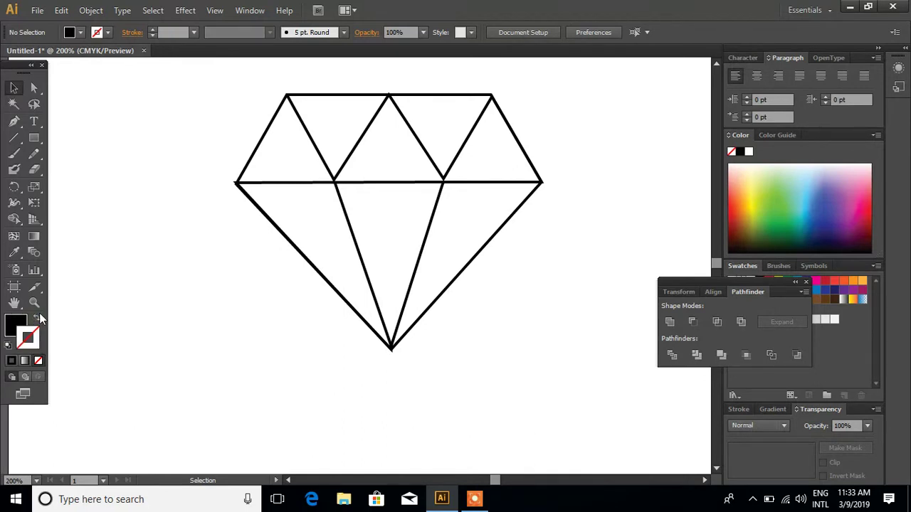
left_click(96, 33)
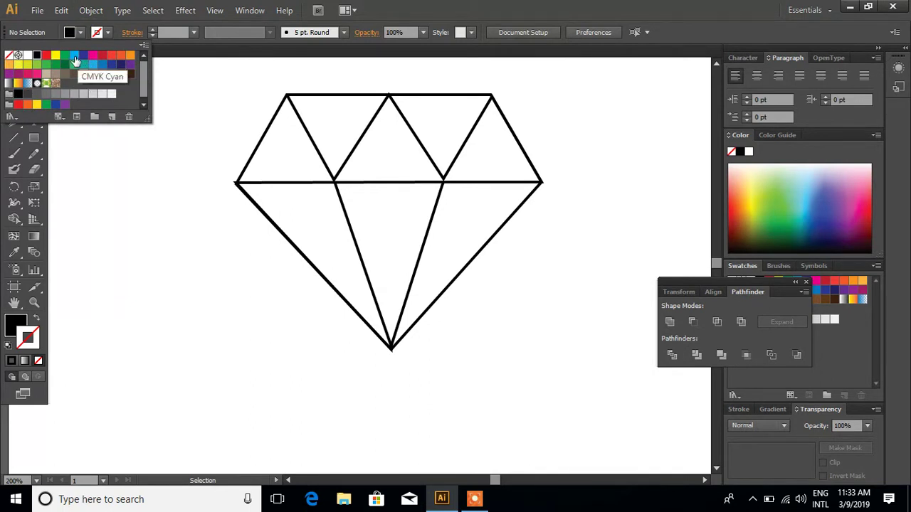
left_click(75, 57)
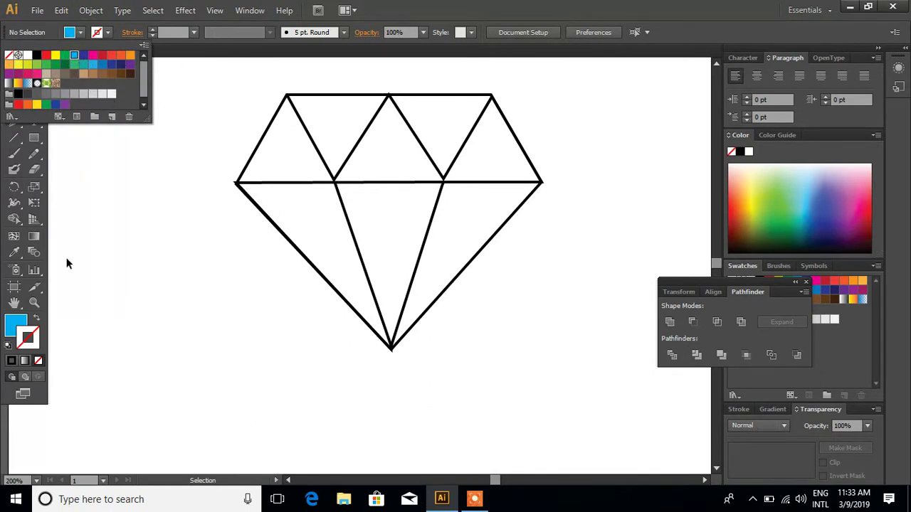
left_click(263, 165)
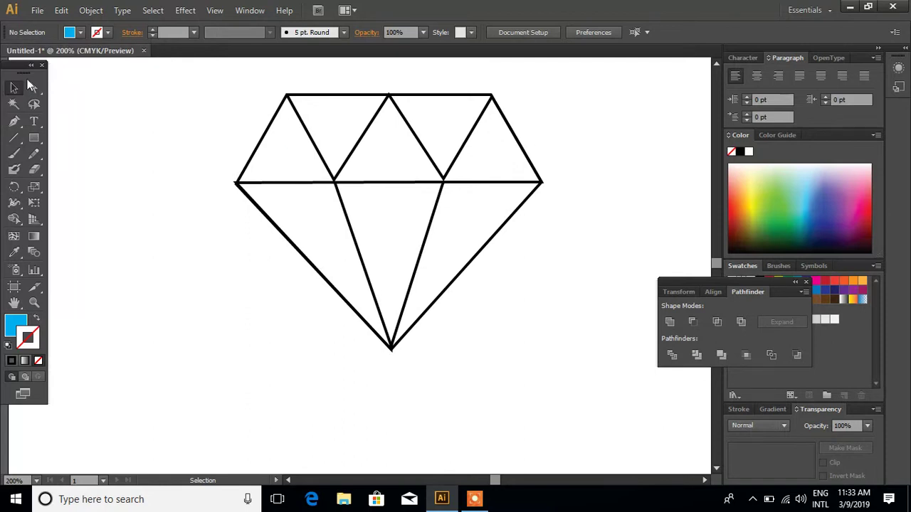
Try filling the zigzag facet path with CMYK Cyan, and undo the fill.
left_click(289, 96)
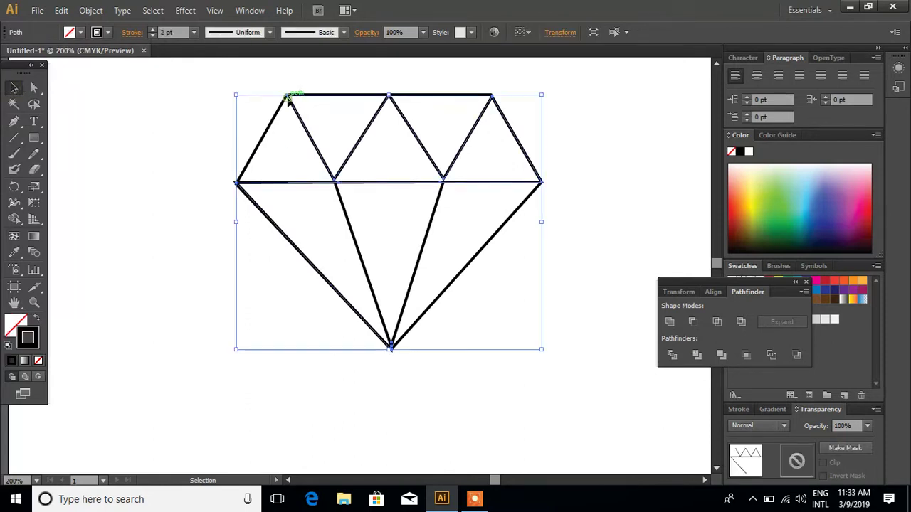
left_click(81, 32)
left_click(75, 57)
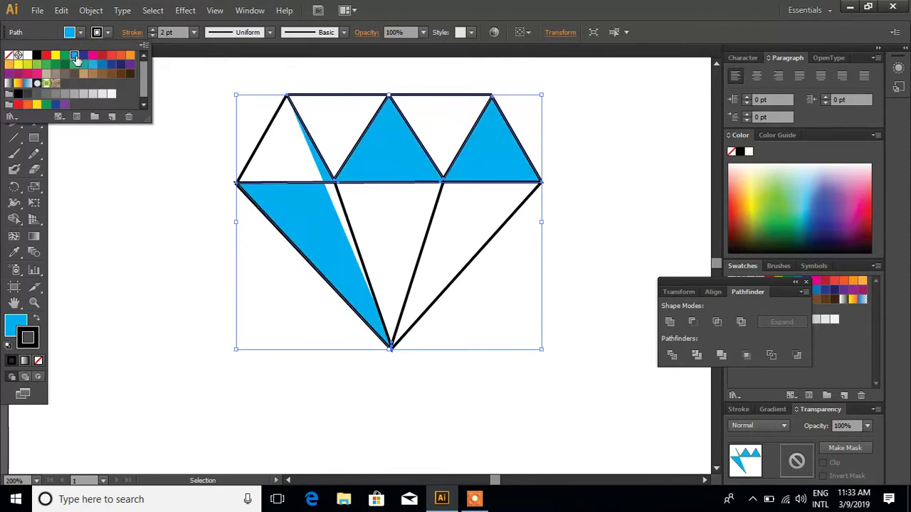
key("Escape")
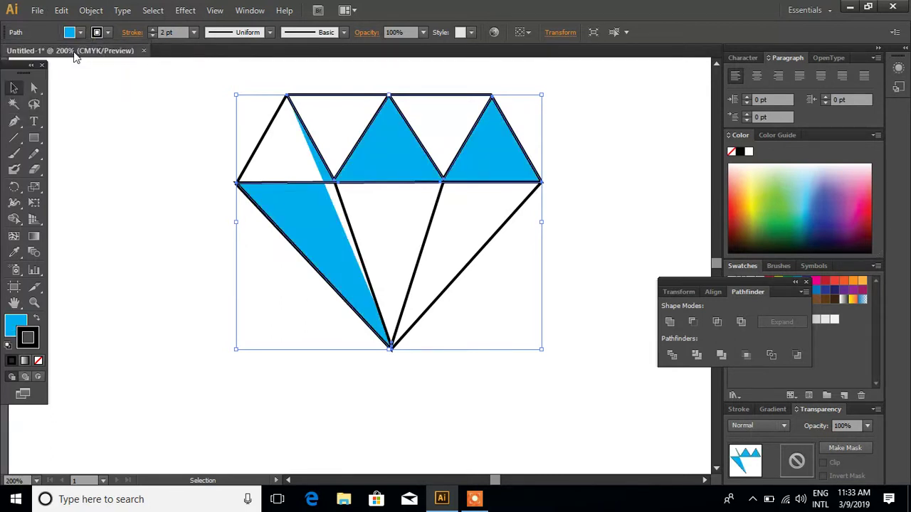
key("ctrl+z")
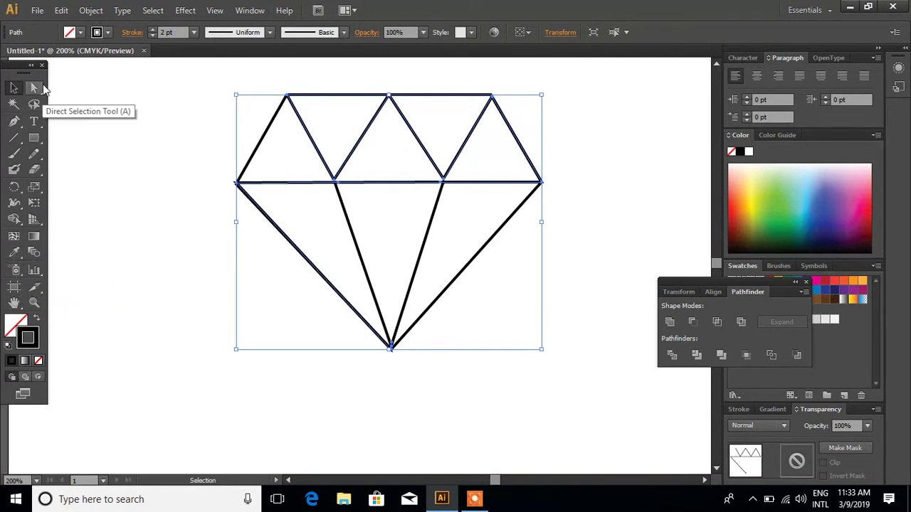
Try shifting the zigzag facet path downward to separate it from the outline, undo the move and deselect the path.
left_click(298, 139)
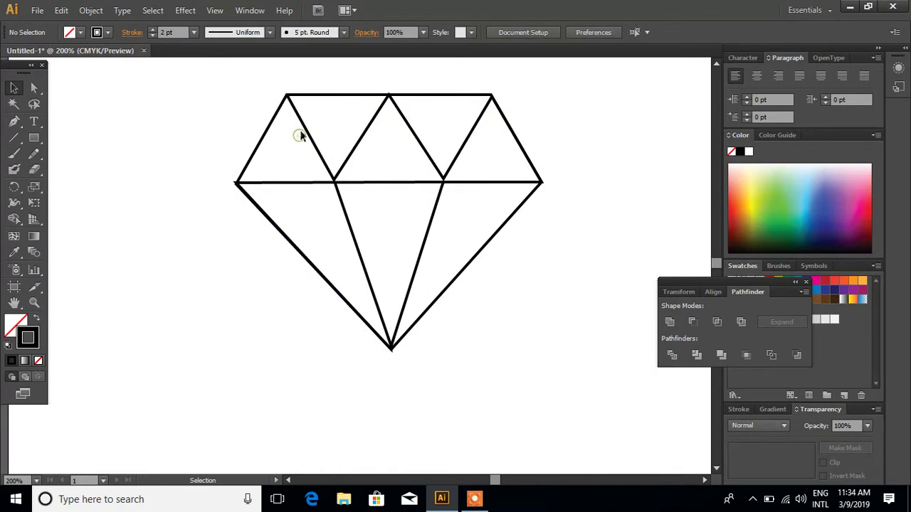
left_click(302, 130)
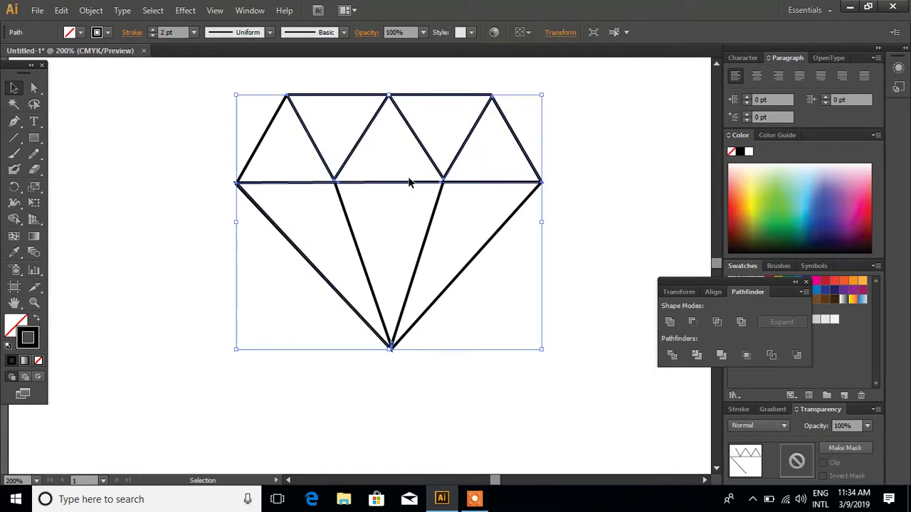
left_click(450, 214)
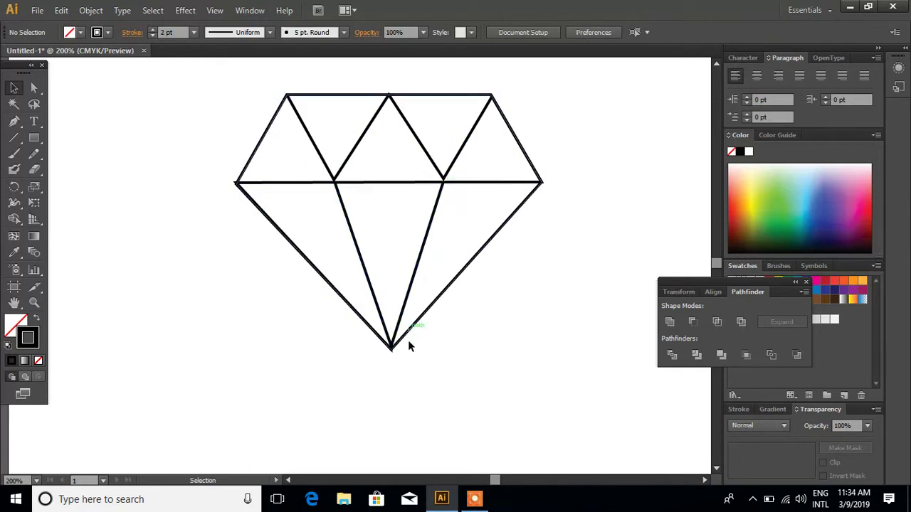
left_click(423, 183)
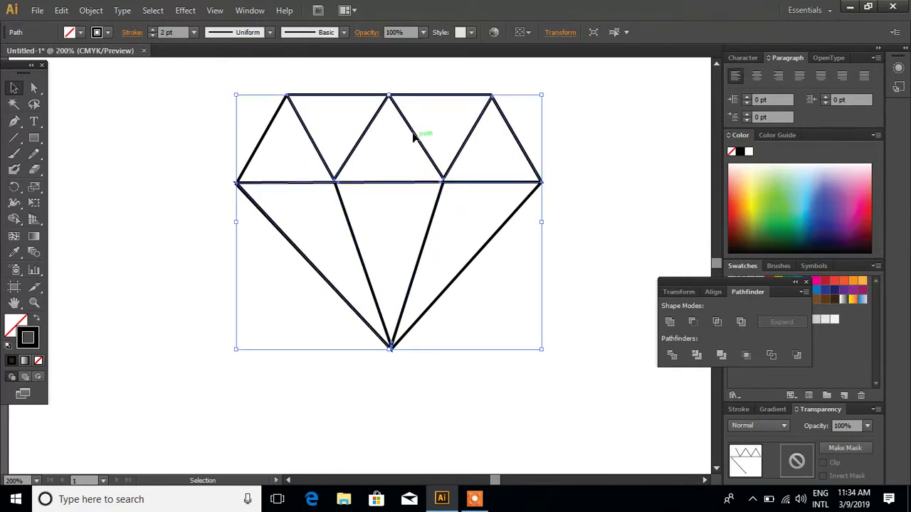
left_click_drag(390, 112, 390, 159)
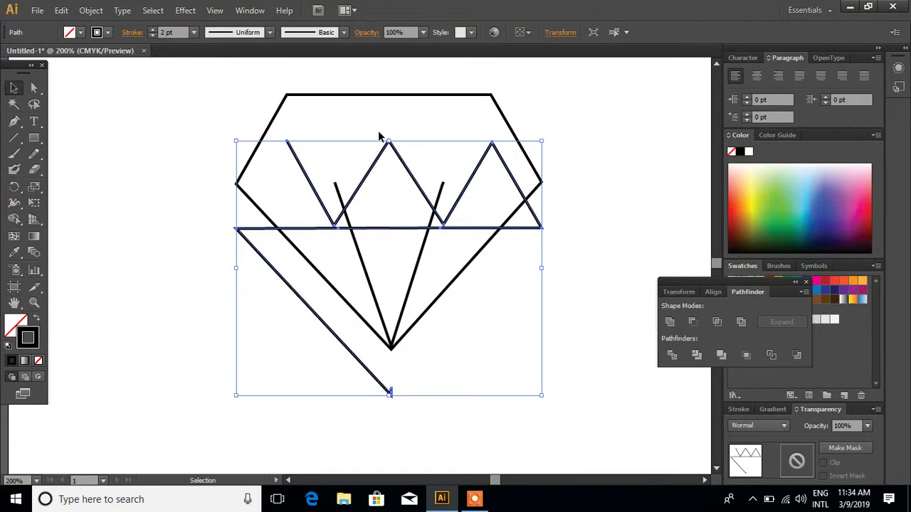
key("ctrl+z")
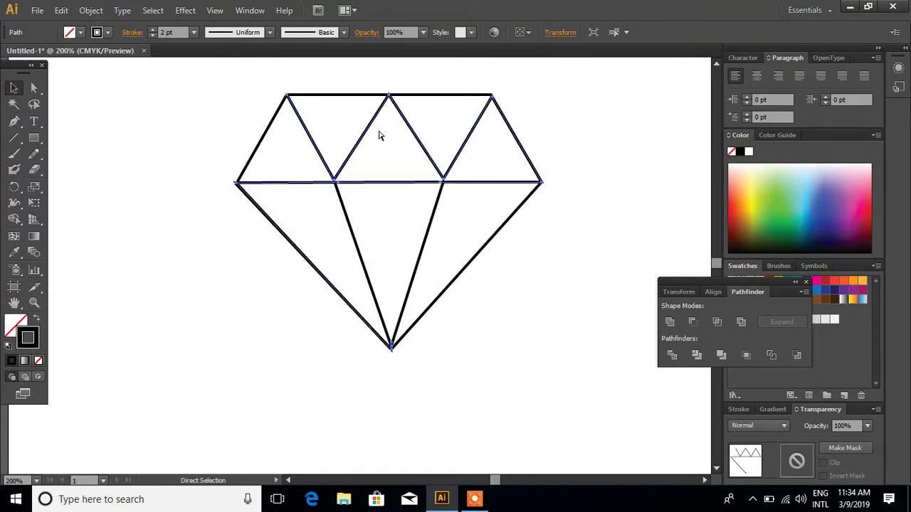
left_click(129, 174)
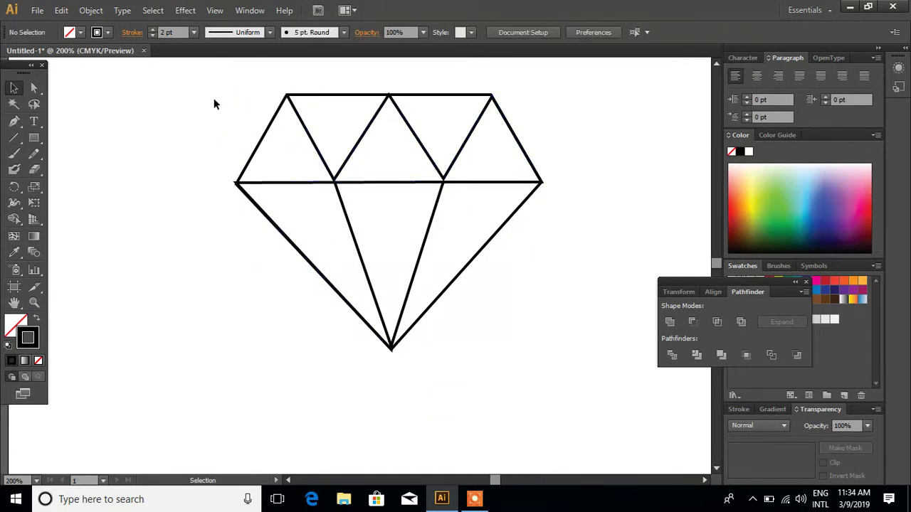
Group all of the diamond's outline and facet paths together and deselect the group.
left_click_drag(270, 142, 544, 367)
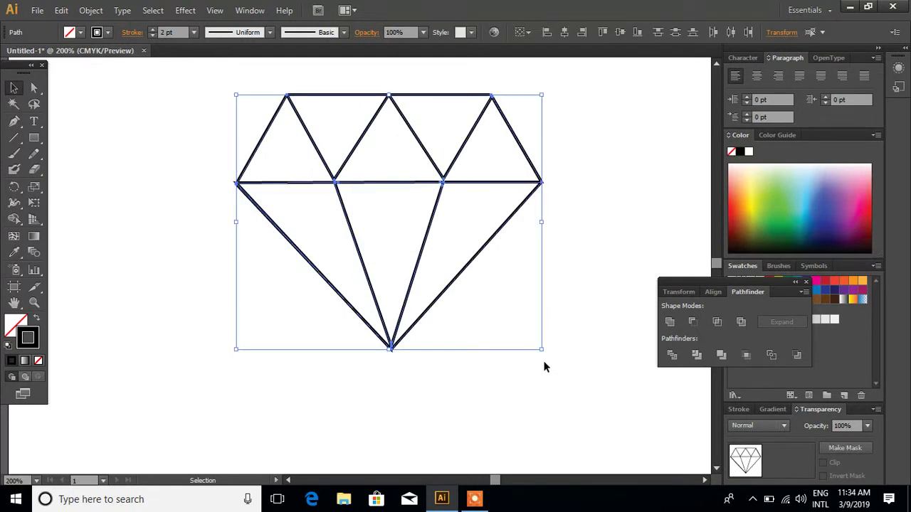
right_click(478, 207)
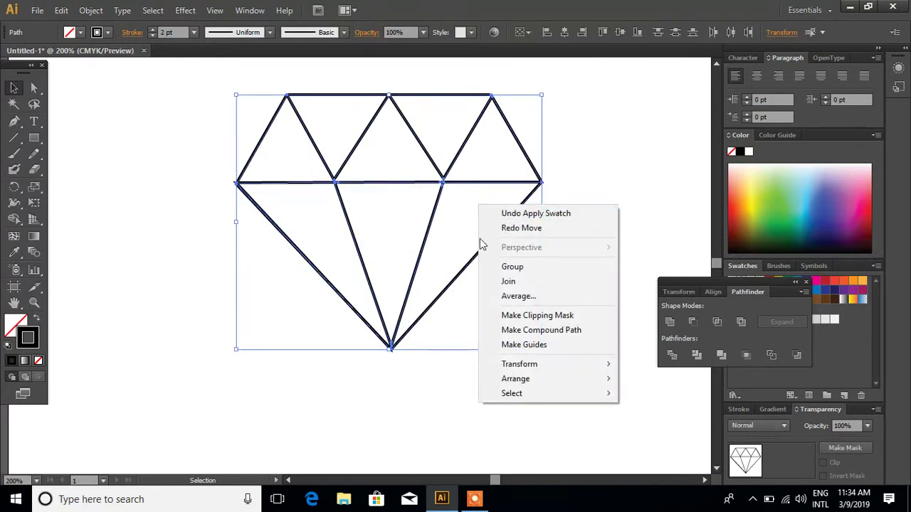
left_click(517, 266)
left_click(153, 127)
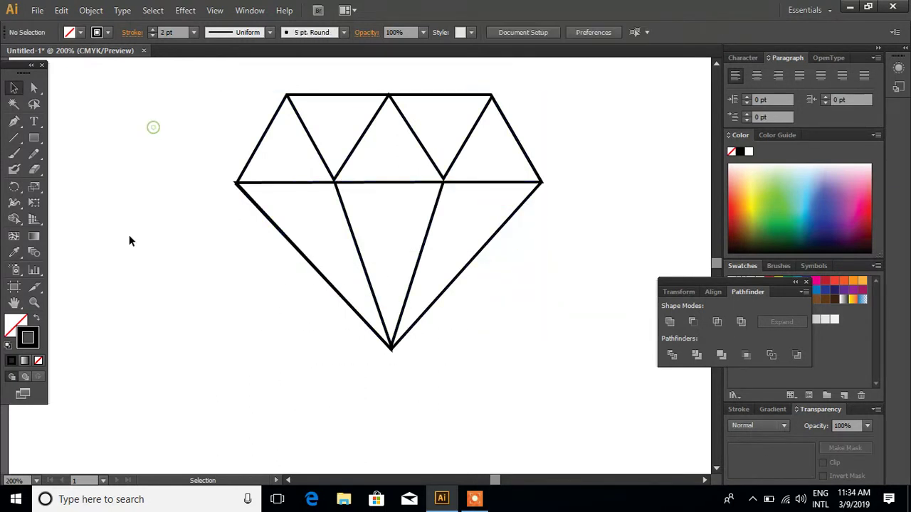
Swap the fill and stroke colours to a black fill without stroke while nothing is selected.
left_click(38, 316)
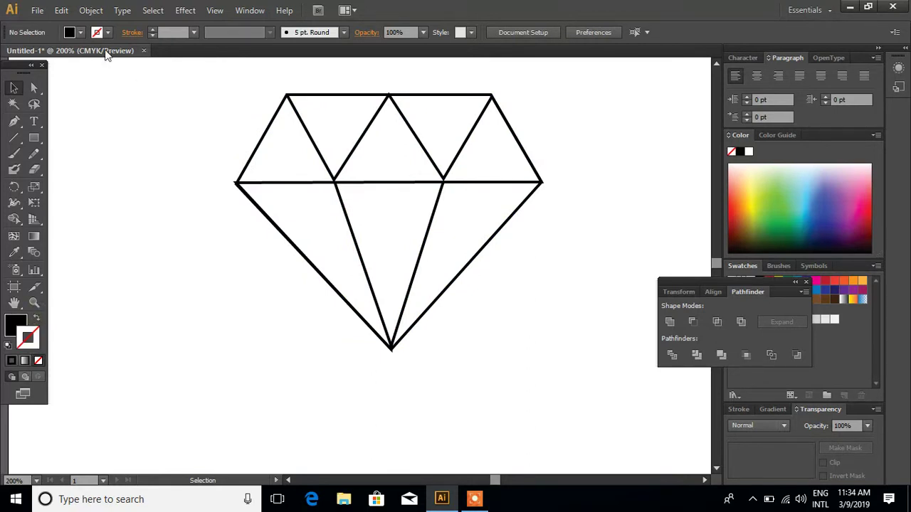
left_click(80, 32)
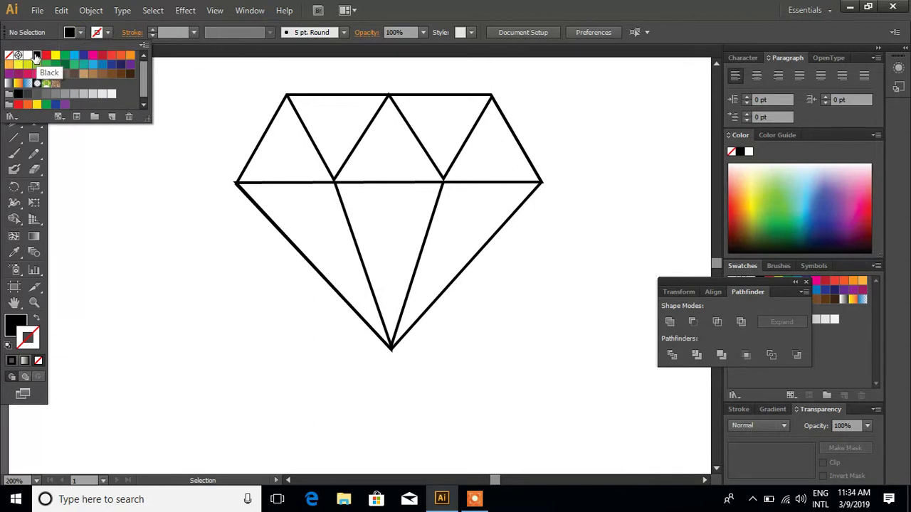
left_click(284, 124)
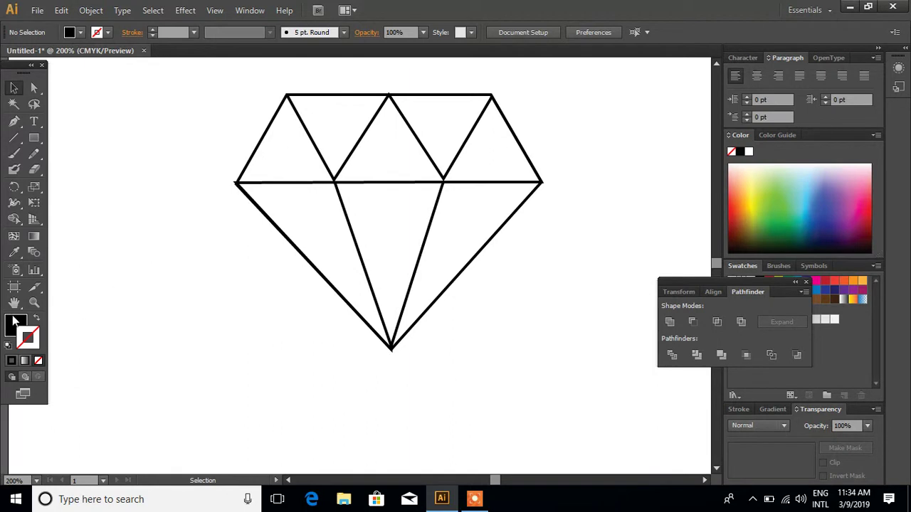
left_click(15, 326)
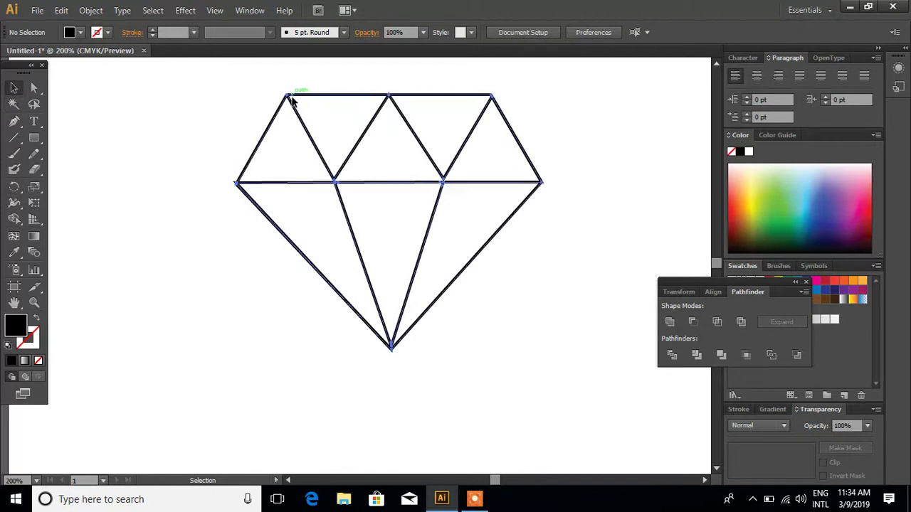
Try a black fill on the grouped diamond, and set its fill back to None.
left_click(297, 93)
left_click(36, 333)
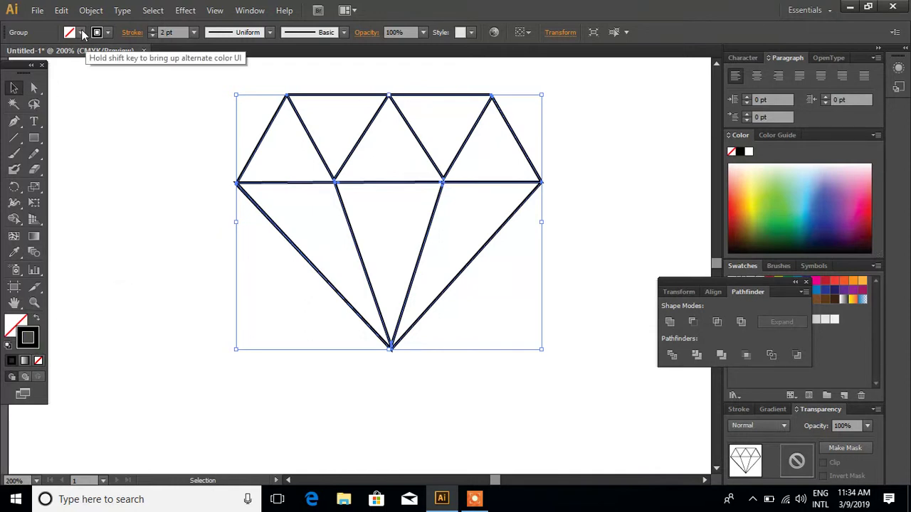
left_click(81, 32)
left_click(34, 57)
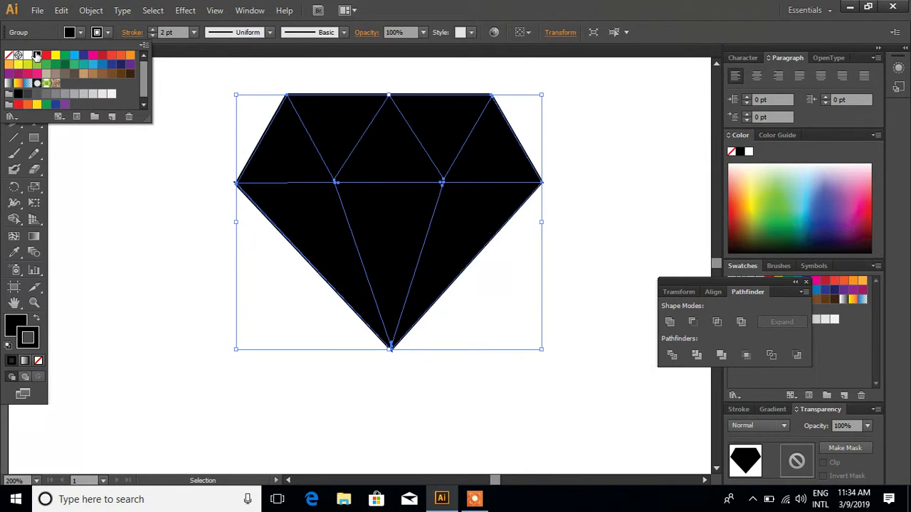
left_click(82, 33)
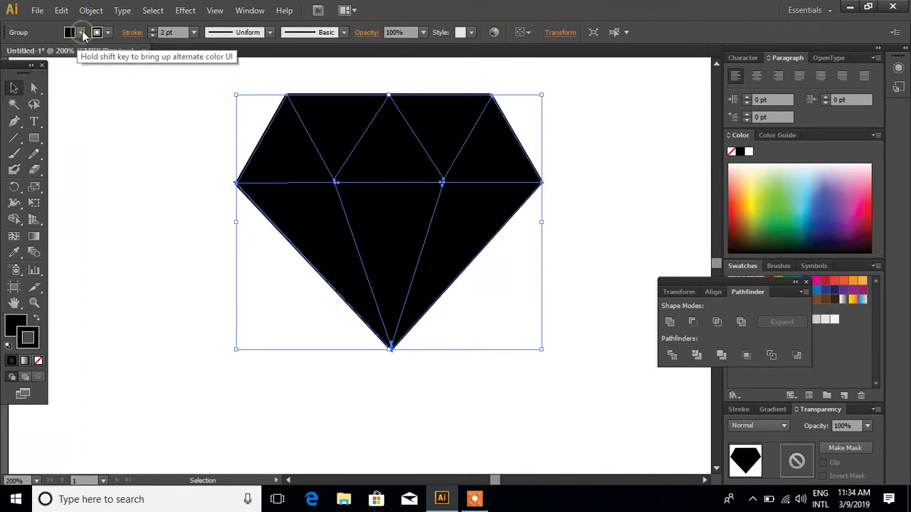
left_click(82, 33)
left_click(9, 55)
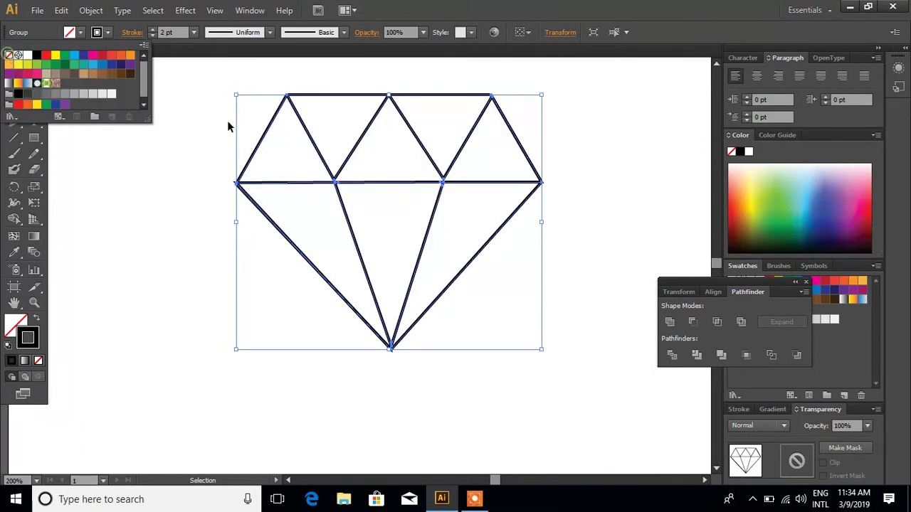
left_click(300, 131)
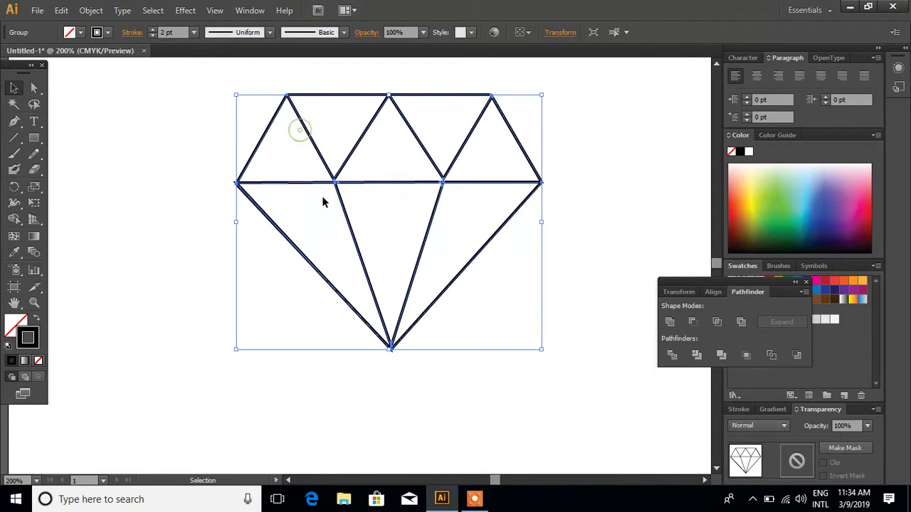
Fill the three upward-pointing top facets of the diamond with CMYK Green using the Shape Builder tool.
left_click(14, 219)
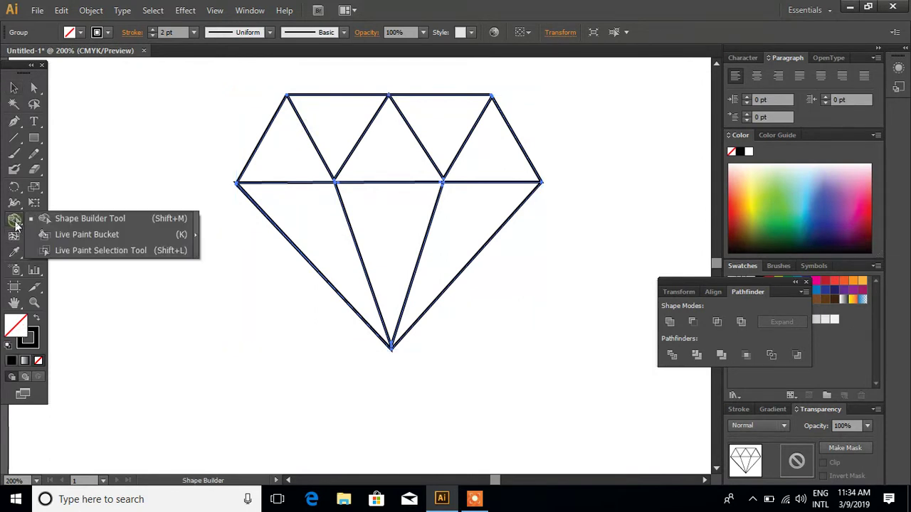
left_click(85, 220)
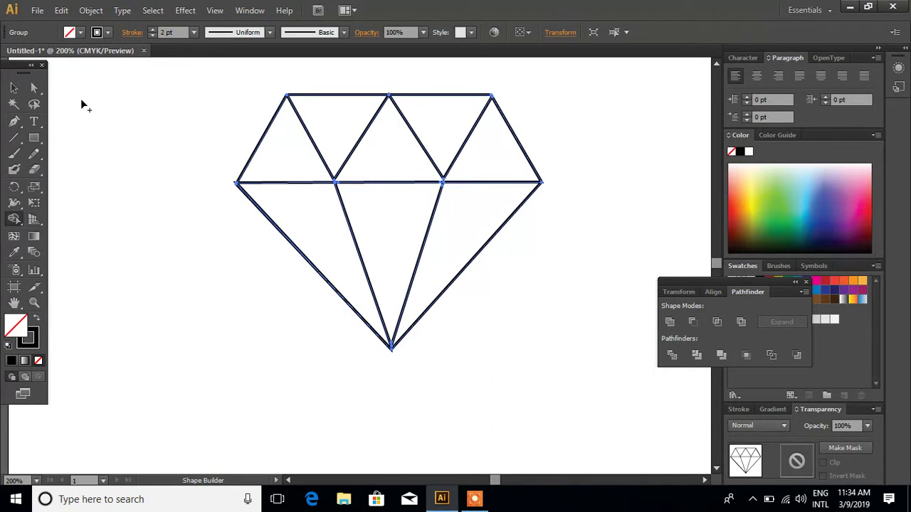
left_click(80, 32)
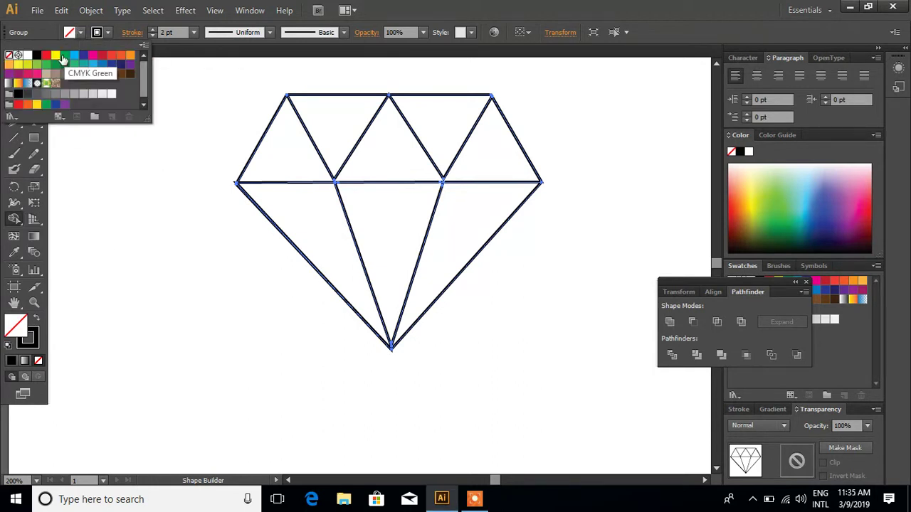
left_click(64, 56)
left_click(281, 128)
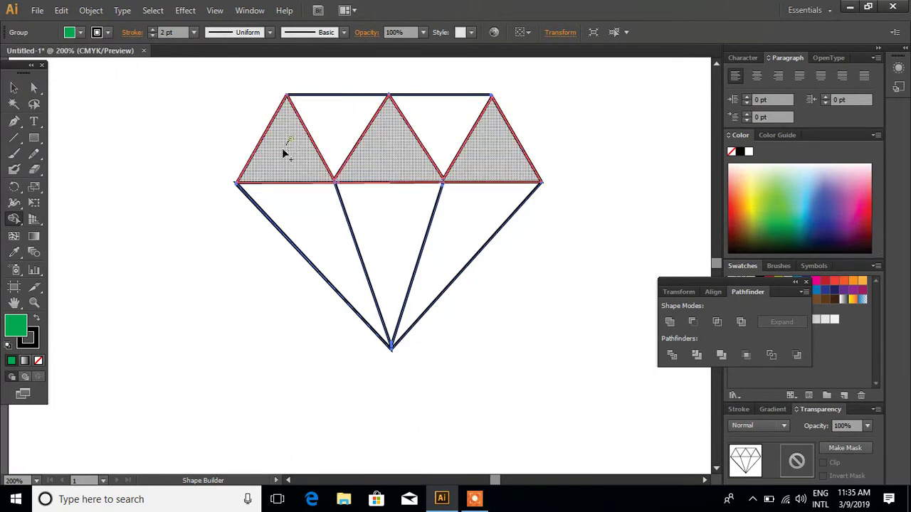
left_click(282, 158)
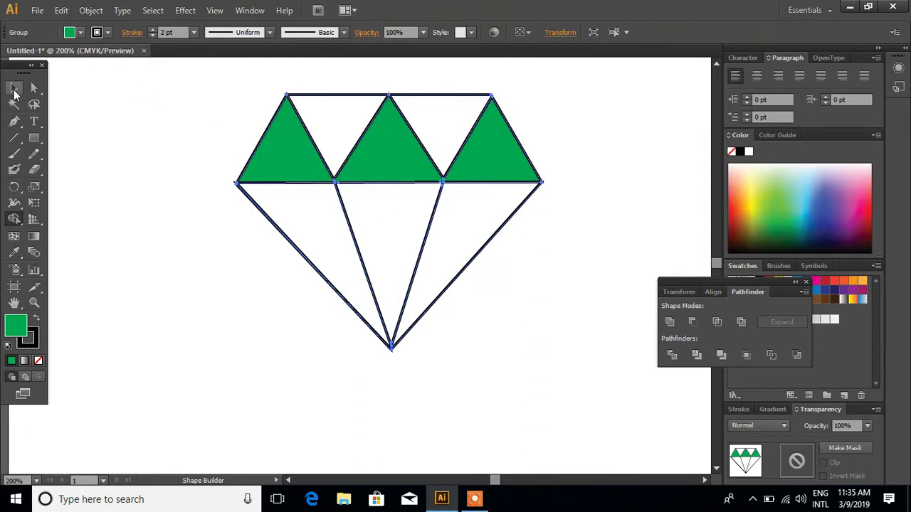
Try the same green on the first downward-pointing top facet with the Shape Builder tool.
left_click(14, 87)
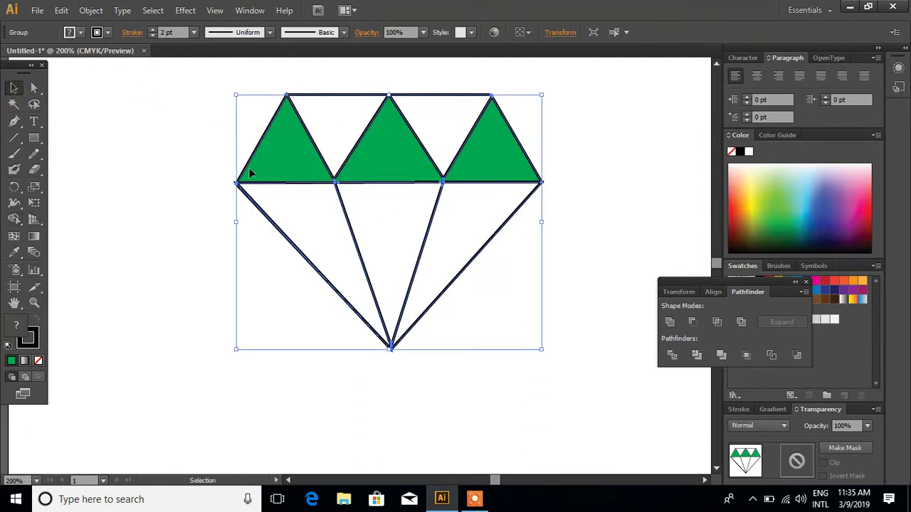
left_click(14, 218)
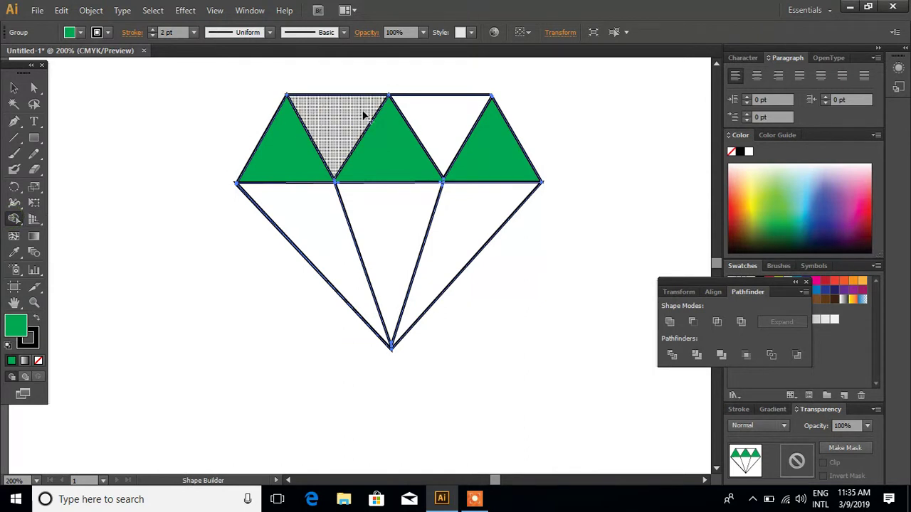
left_click_drag(365, 113, 356, 113)
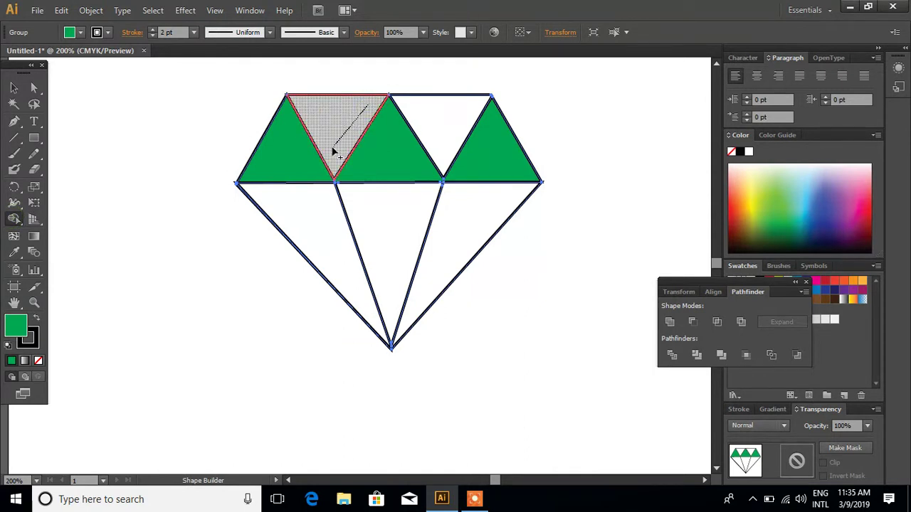
left_click_drag(333, 151, 333, 144)
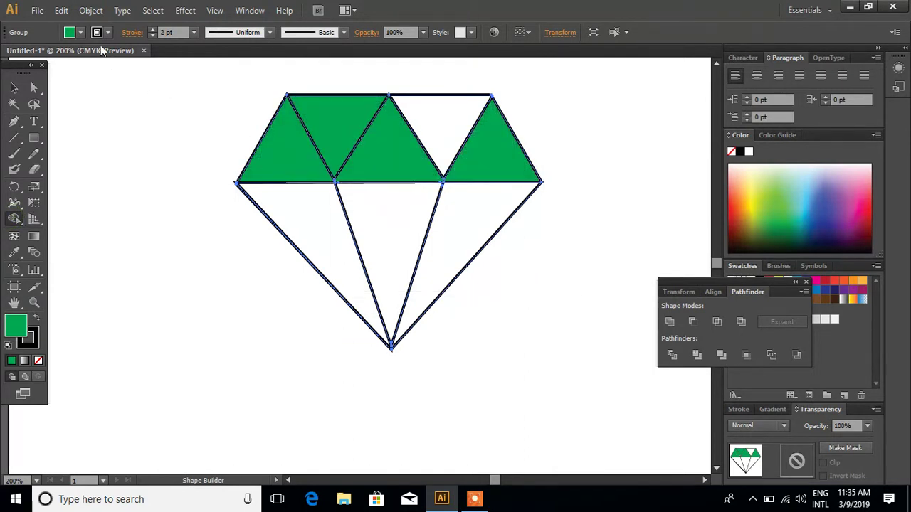
Fill both downward-pointing top facets of the diamond with cyan blue using the Shape Builder tool.
left_click(76, 32)
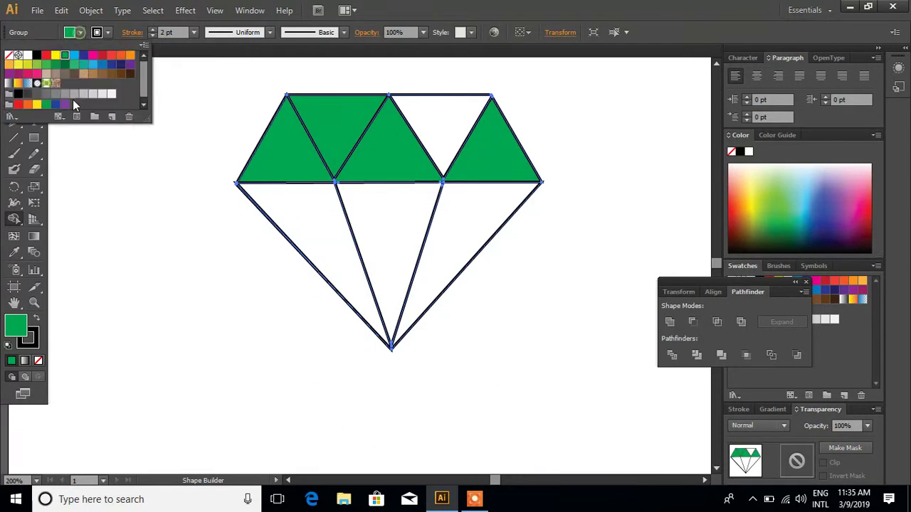
left_click(75, 55)
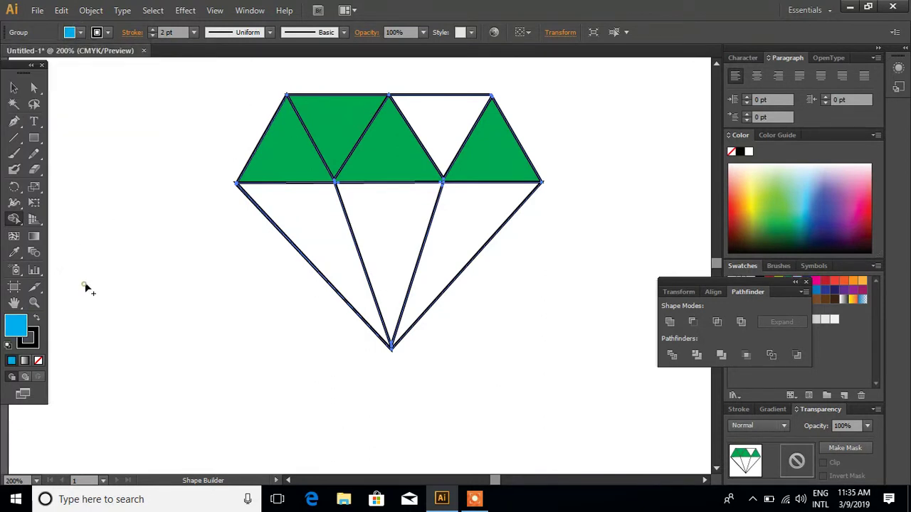
left_click(327, 150)
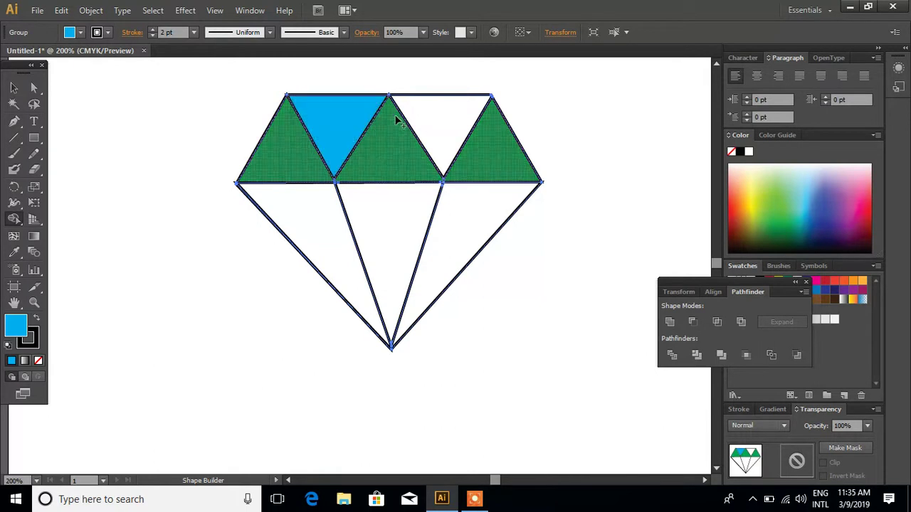
left_click(459, 141)
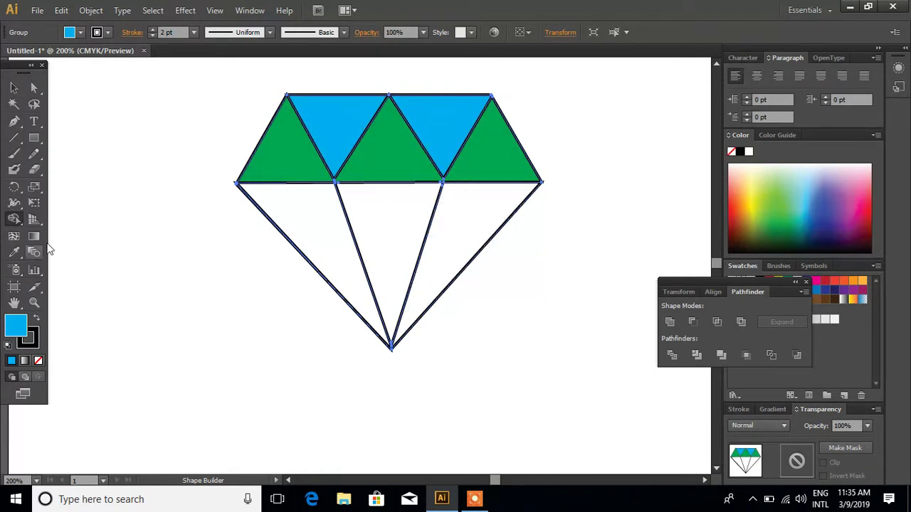
Fill the lower-right facet of the diamond with dark red using the Shape Builder tool.
left_click(81, 33)
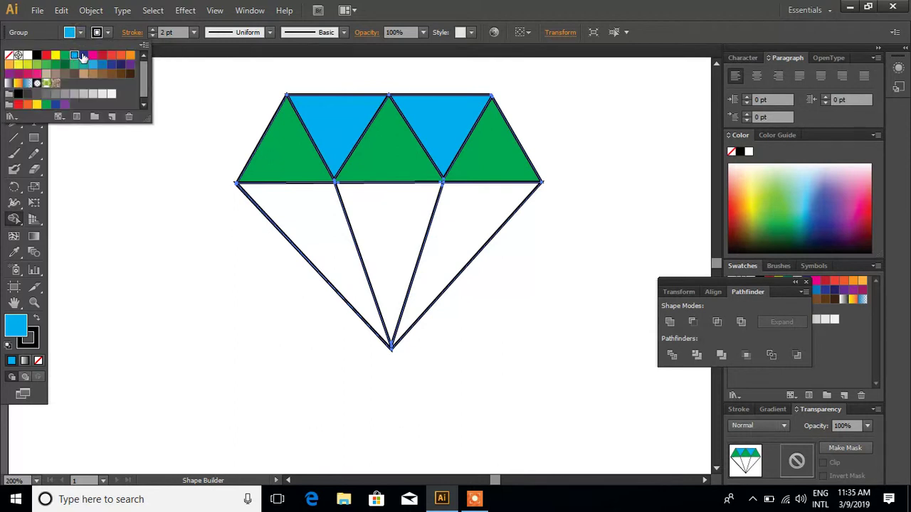
left_click(102, 54)
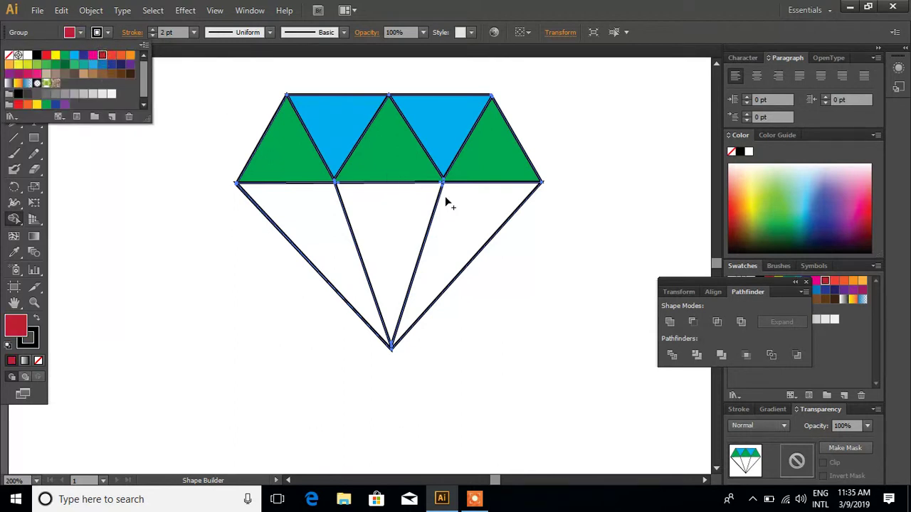
left_click(497, 206)
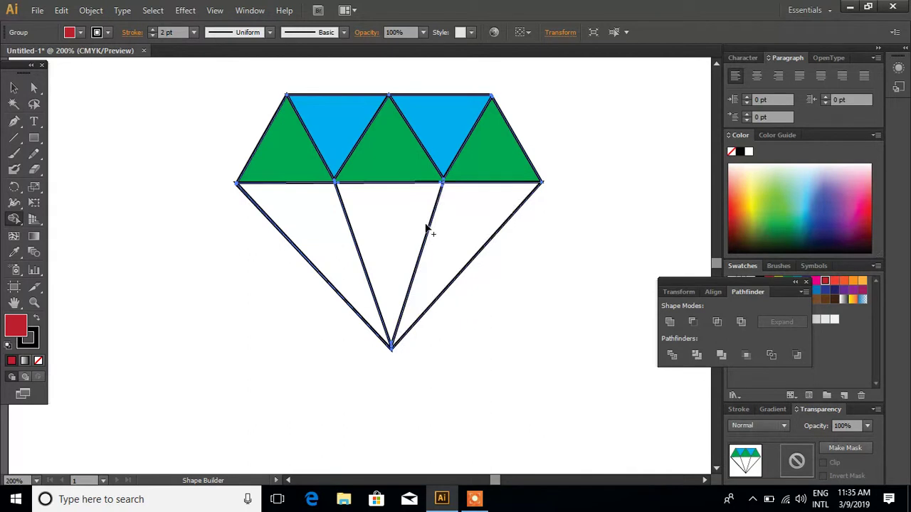
left_click(471, 225)
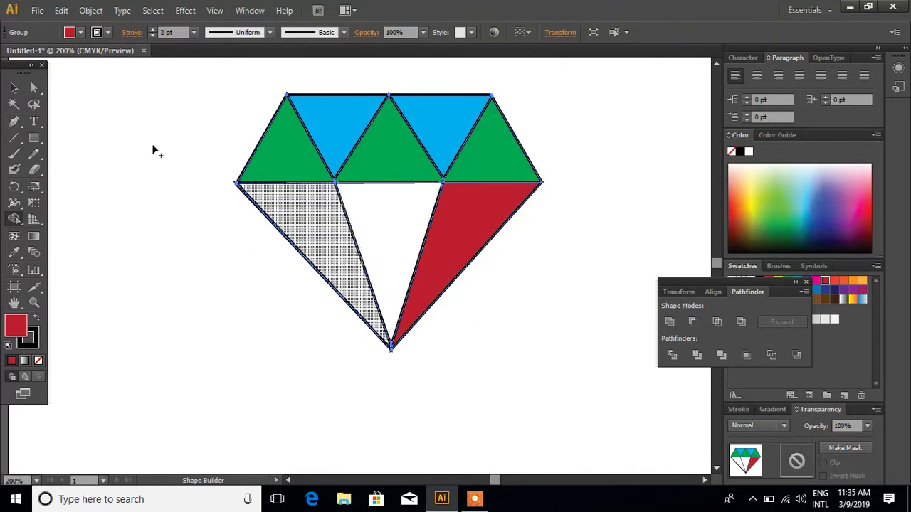
Fill the lower middle facet of the diamond with yellow using the Shape Builder tool.
left_click(81, 32)
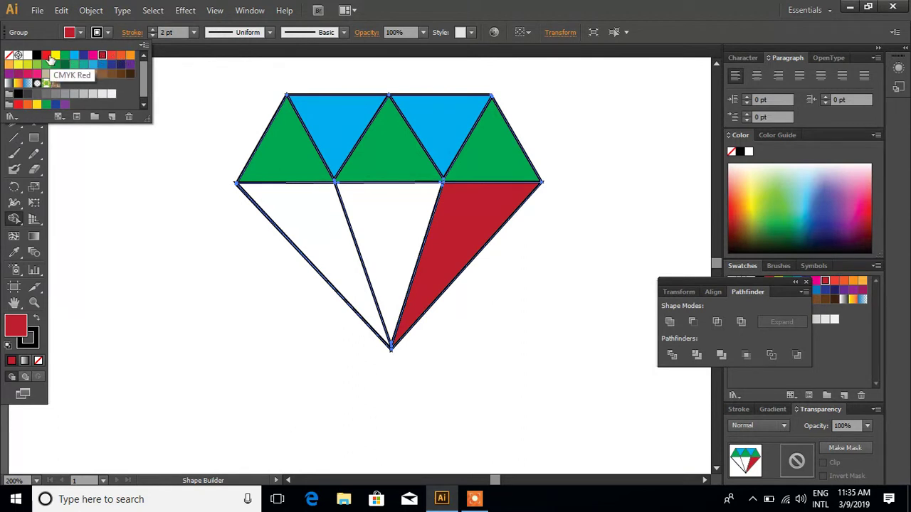
left_click(56, 57)
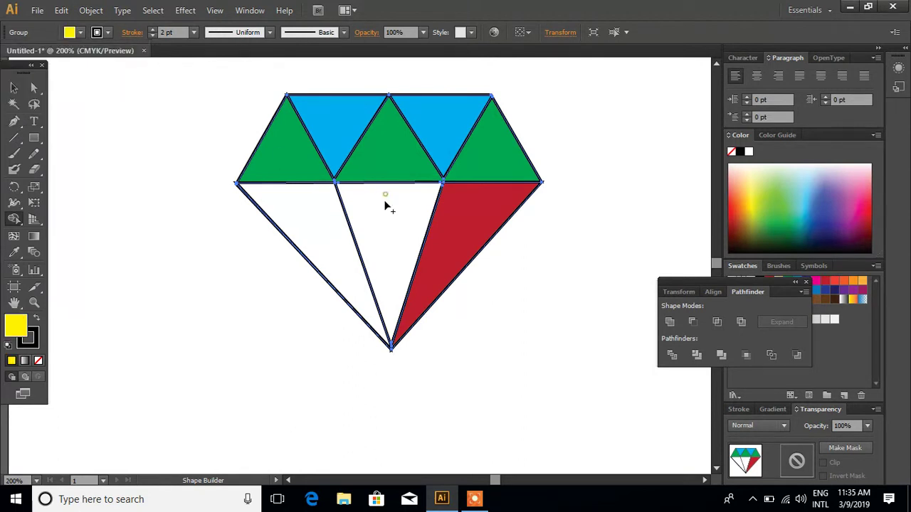
left_click(392, 295)
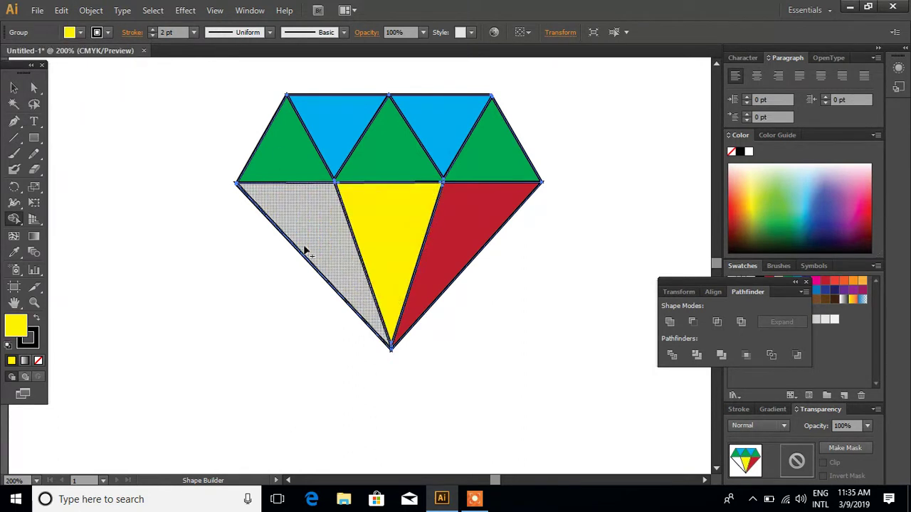
Fill the lower-left facet of the diamond with magenta using the Shape Builder tool and deselect the artwork.
left_click(80, 32)
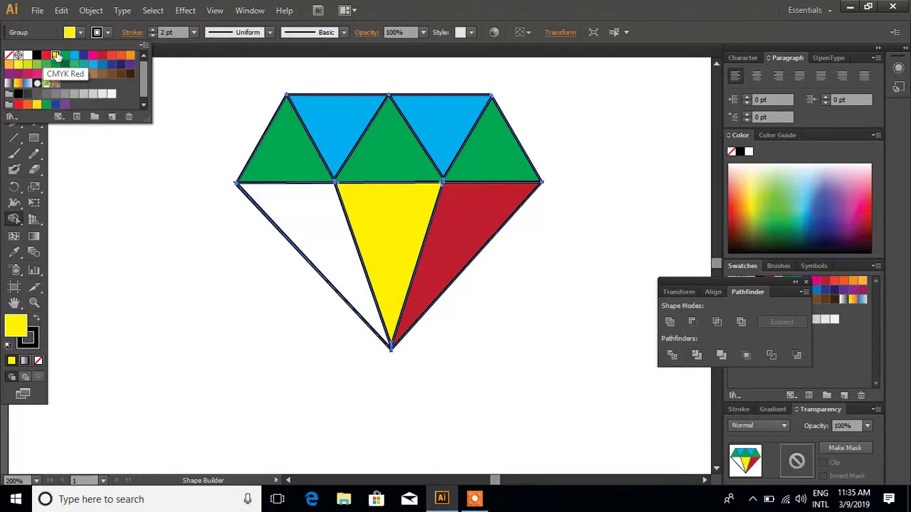
left_click(93, 54)
left_click(282, 225)
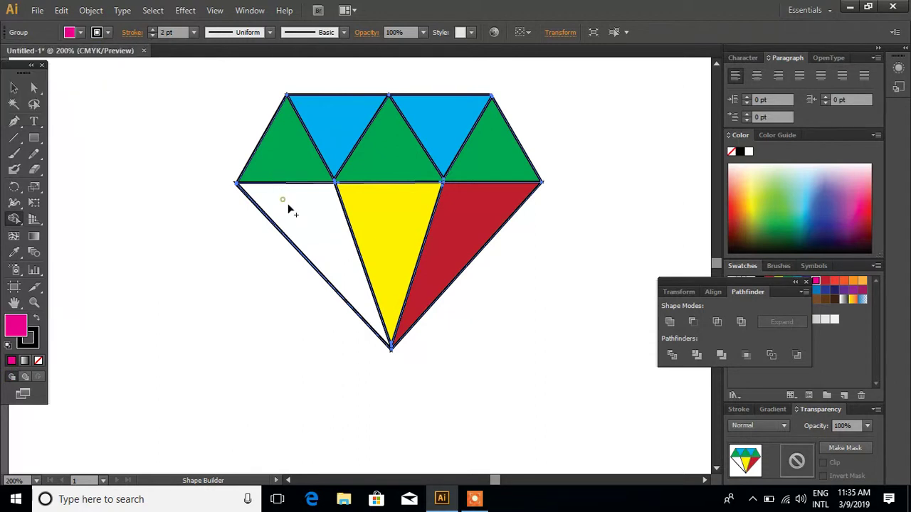
left_click_drag(297, 209, 347, 286)
left_click(14, 87)
left_click(122, 107)
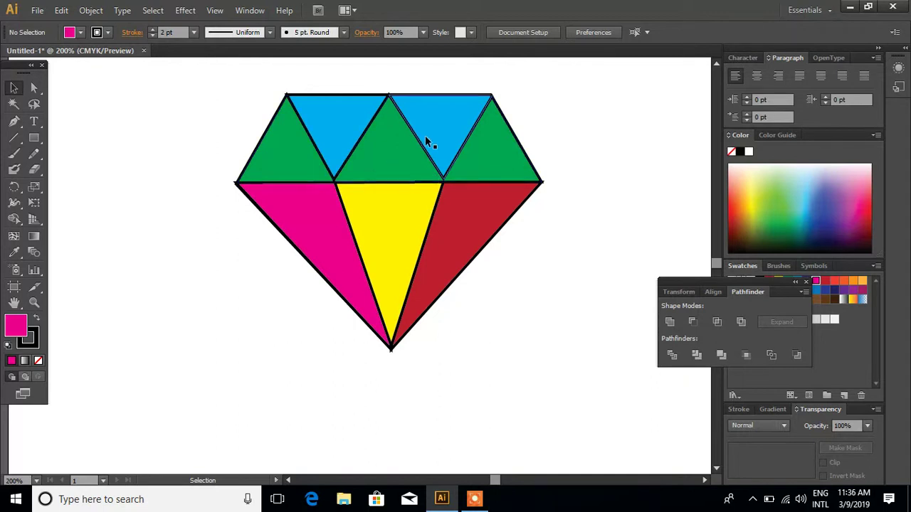
Try setting the stroke colour to None while nothing is selected.
left_click(109, 33)
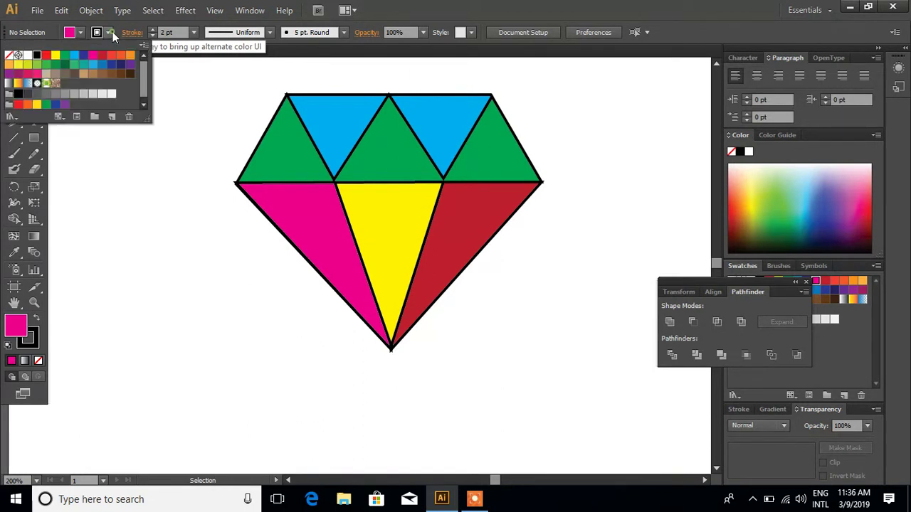
left_click(10, 55)
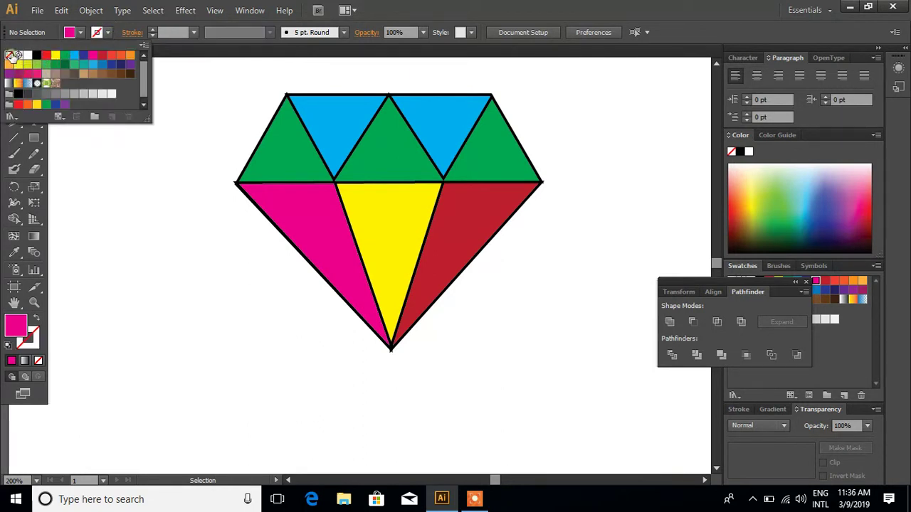
left_click(107, 32)
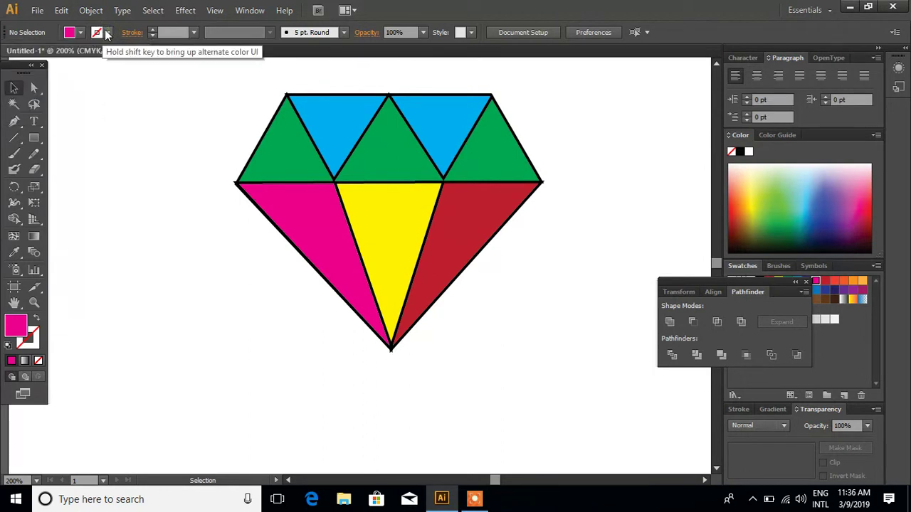
Select the coloured diamond group, set its stroke to None and deselect it.
left_click_drag(278, 99, 301, 97)
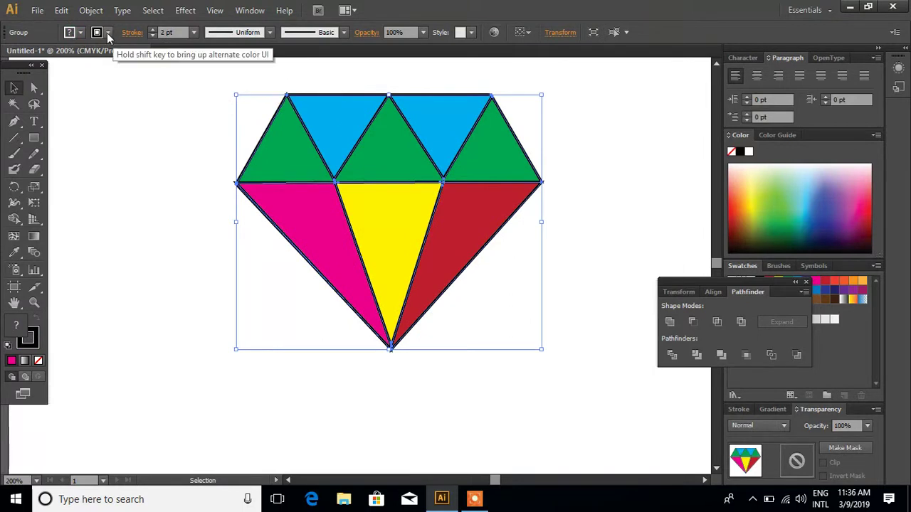
left_click(81, 33)
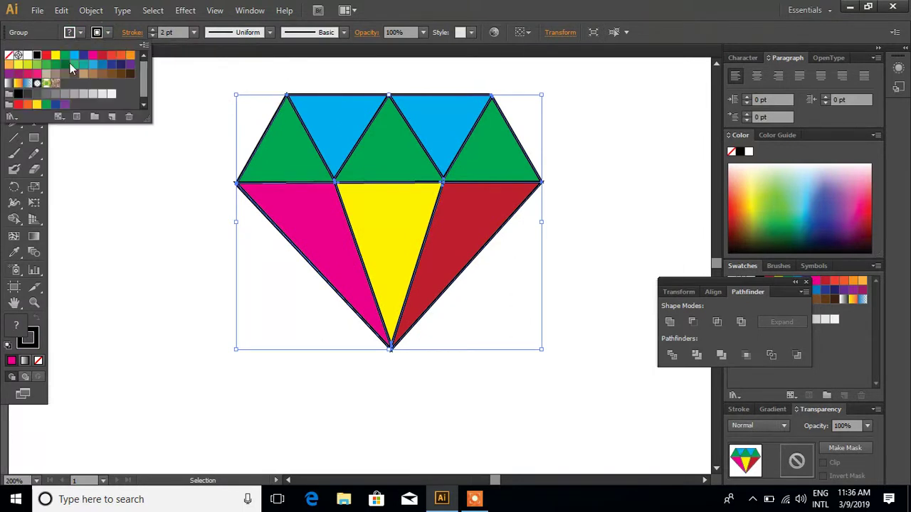
left_click(8, 57)
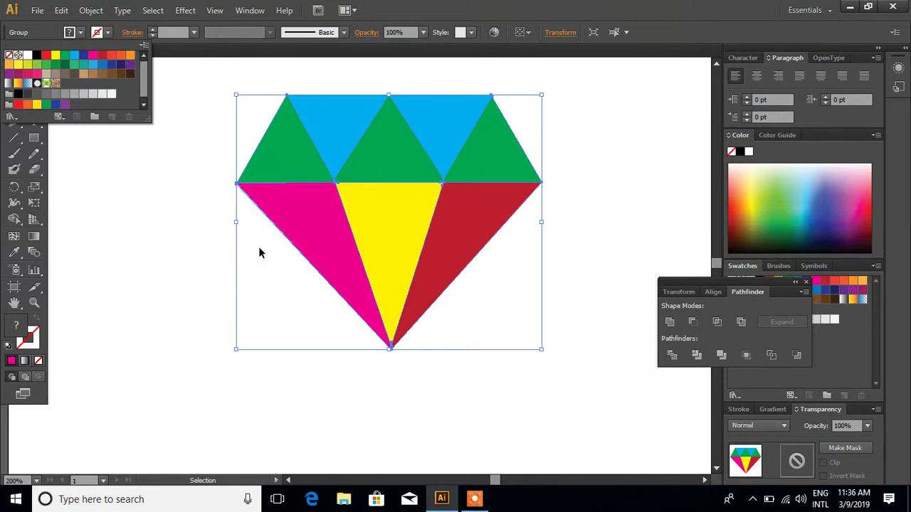
left_click(195, 308)
left_click(622, 346)
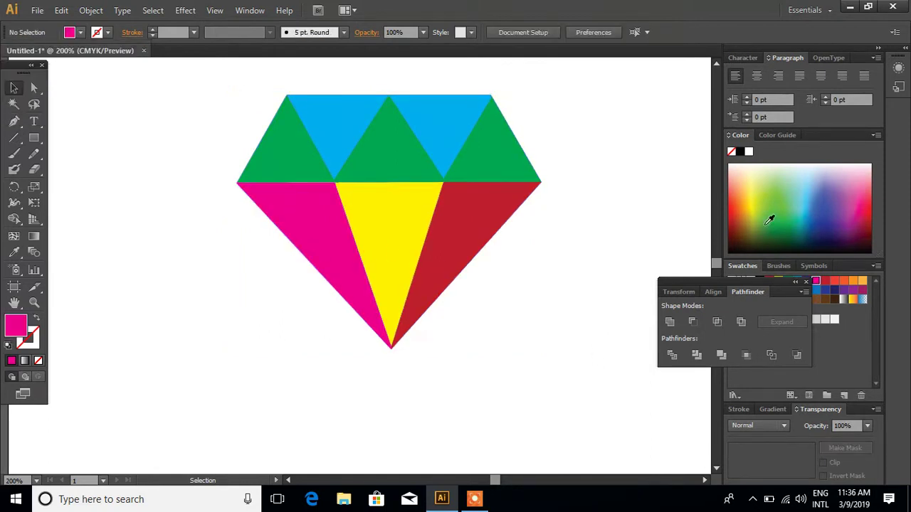
Undo the removal of the diamond group's stroke.
scroll(439, 309, "up", 3)
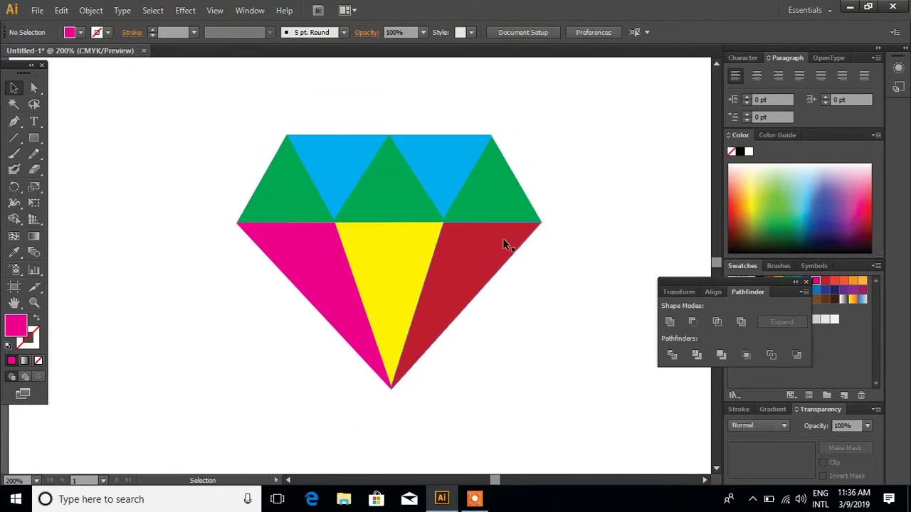
left_click(332, 194)
right_click(292, 185)
right_click(170, 123)
right_click(362, 96)
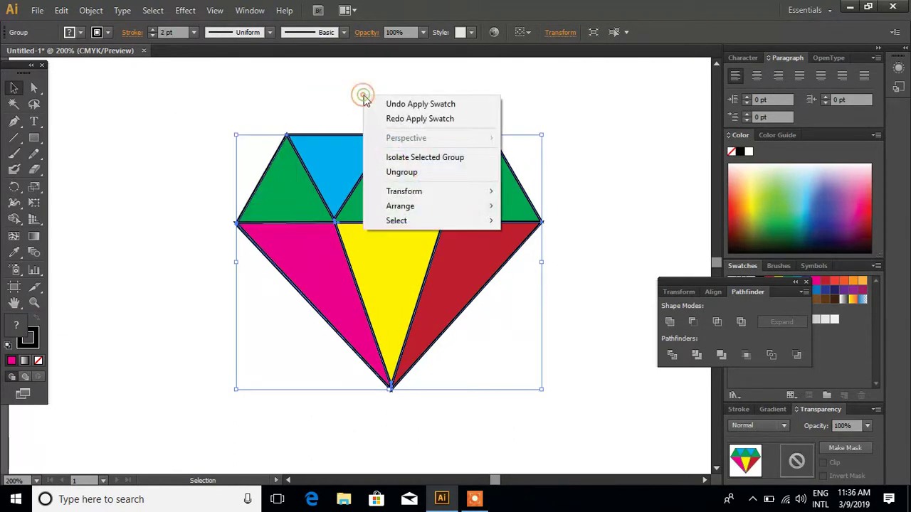
key("Escape")
Try to close the program without saving the Untitled-1 document.
left_click(892, 6)
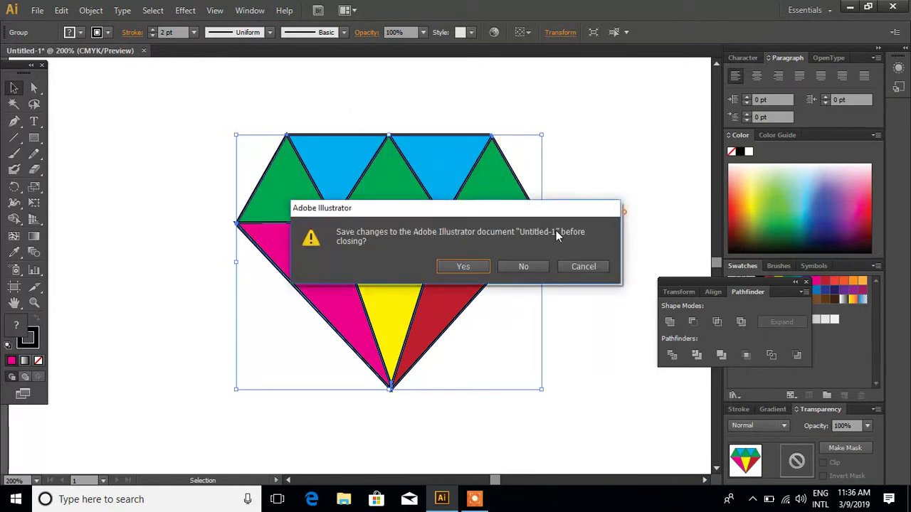
left_click(525, 268)
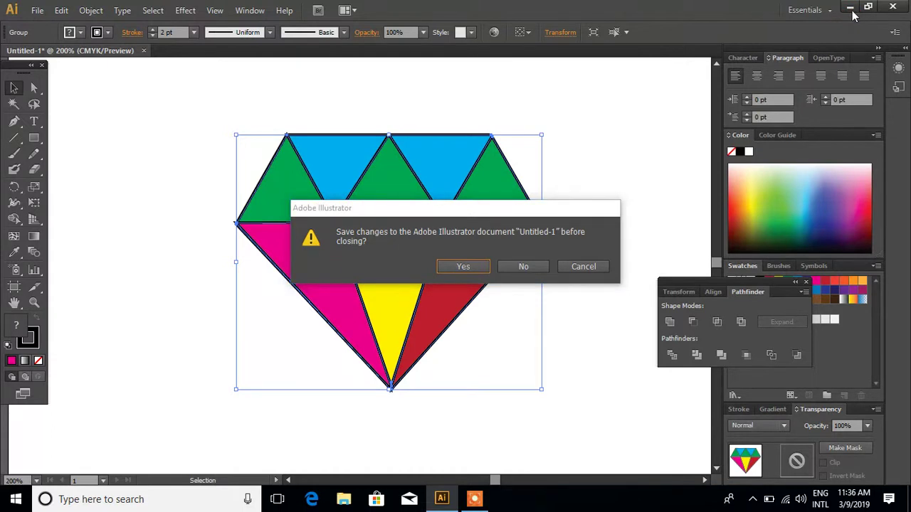
right_click(475, 500)
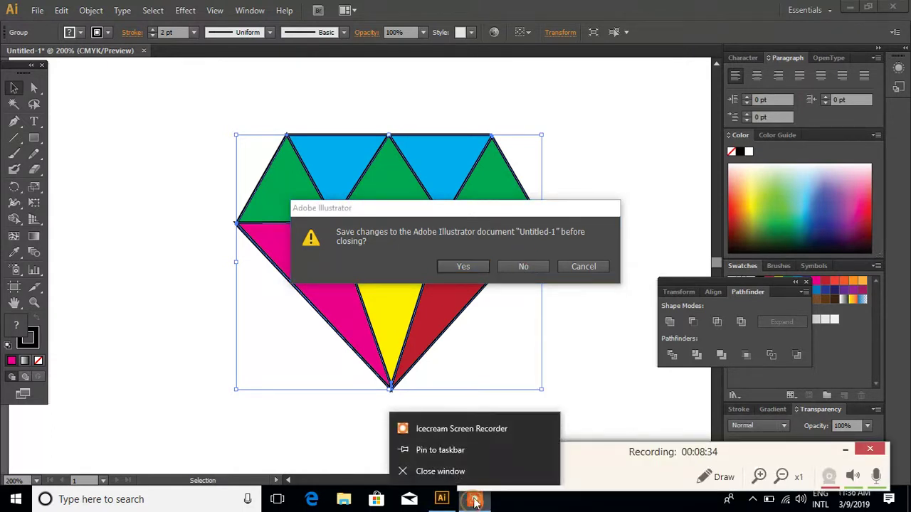